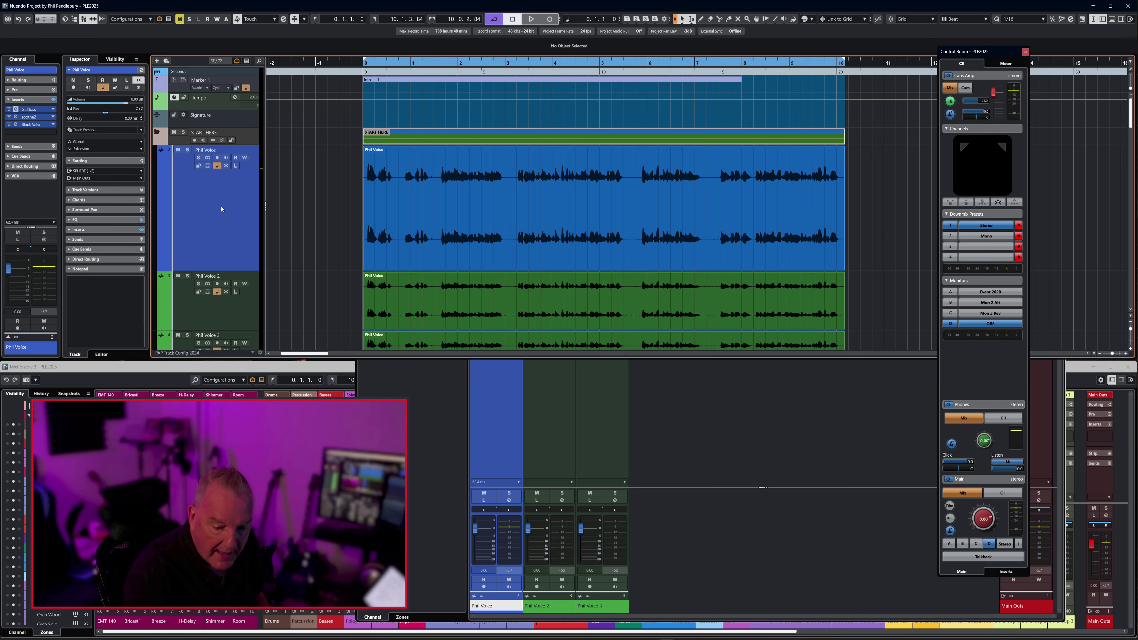
Bring up the MixConsole 2 window and examine the insert plug-ins on the first voice channel
{"action": "key", "text": "F3"}
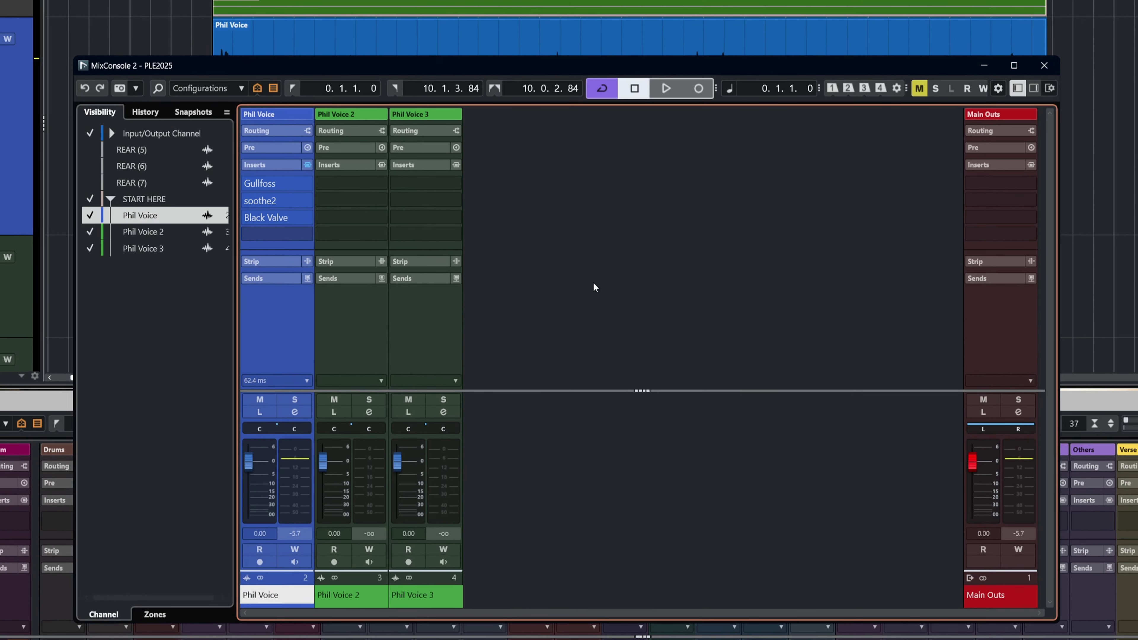
{"action": "left_click", "coordinate": [345, 334]}
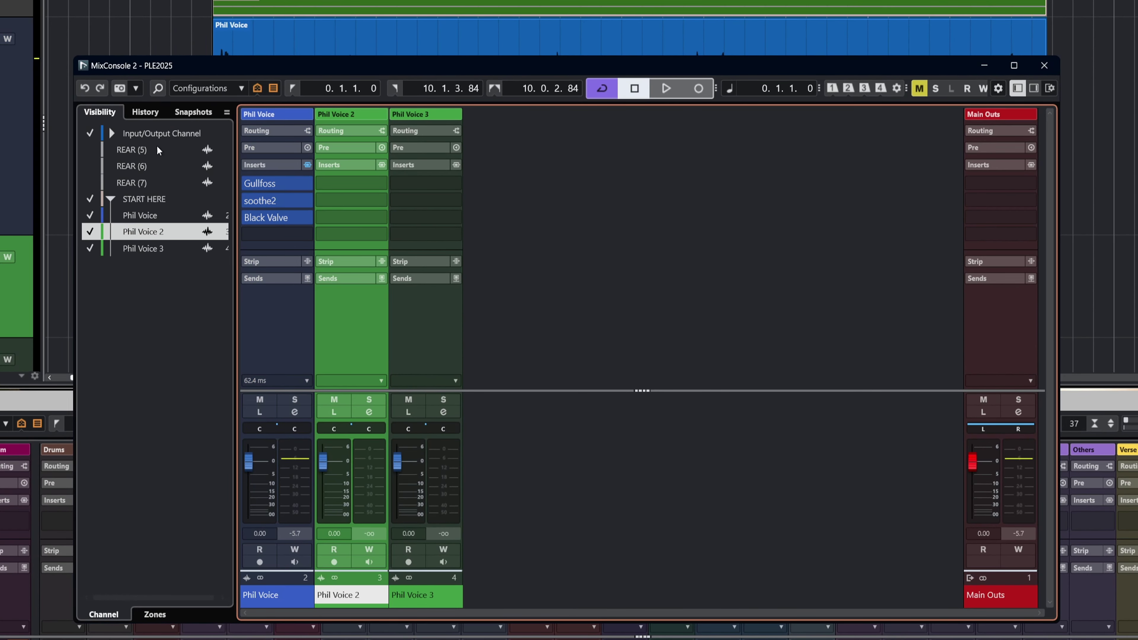
{"action": "key", "text": "F3"}
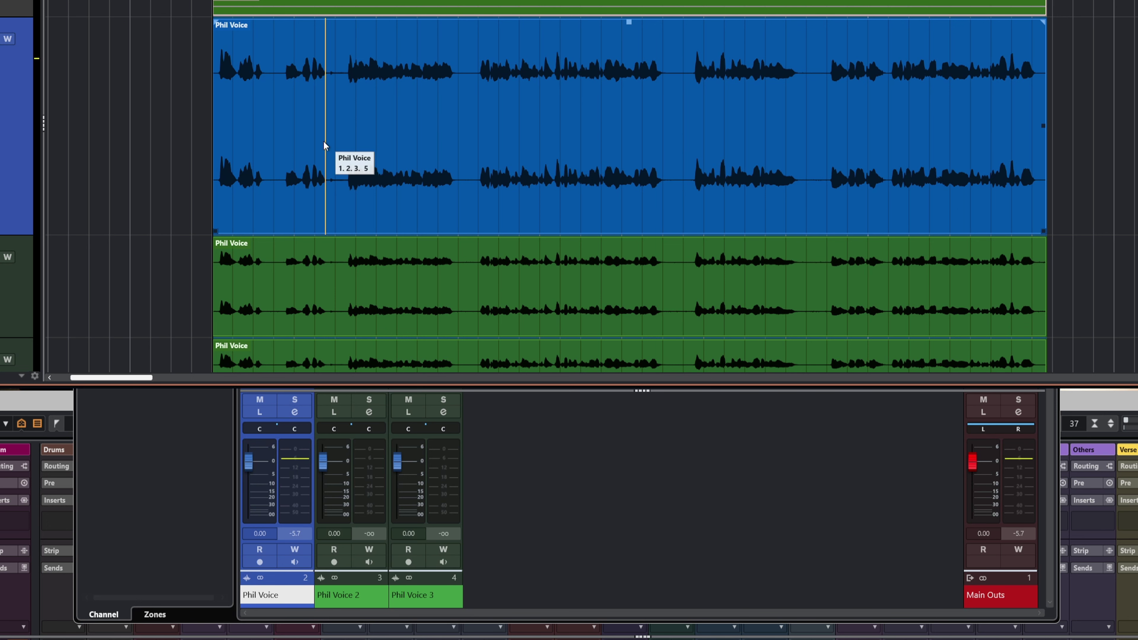
{"action": "left_click", "coordinate": [330, 154]}
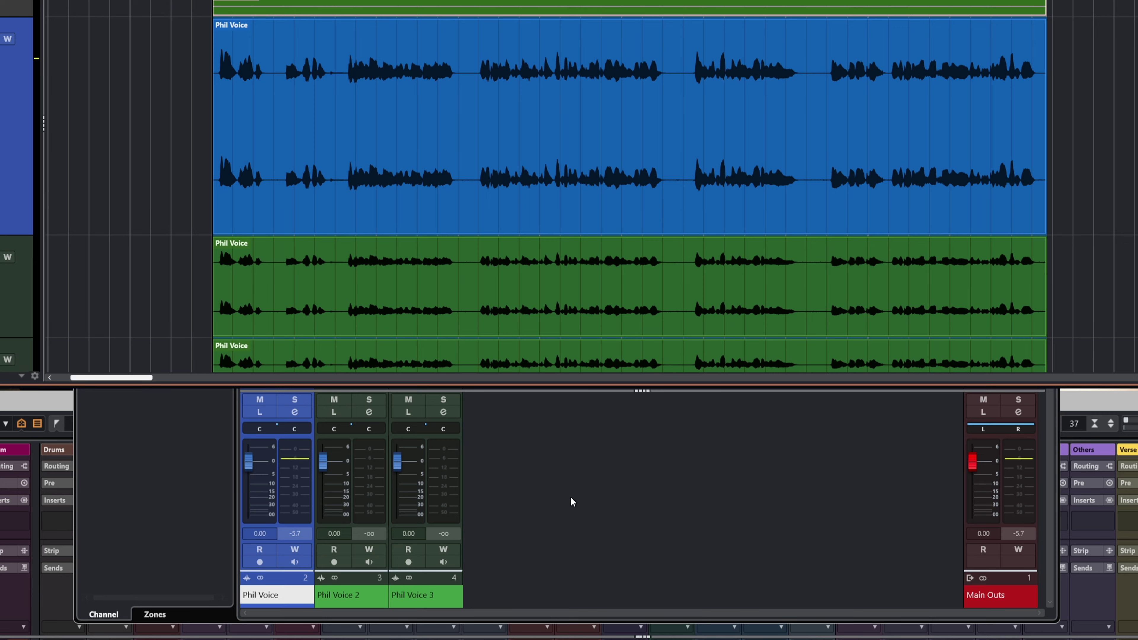
{"action": "key", "text": "F3"}
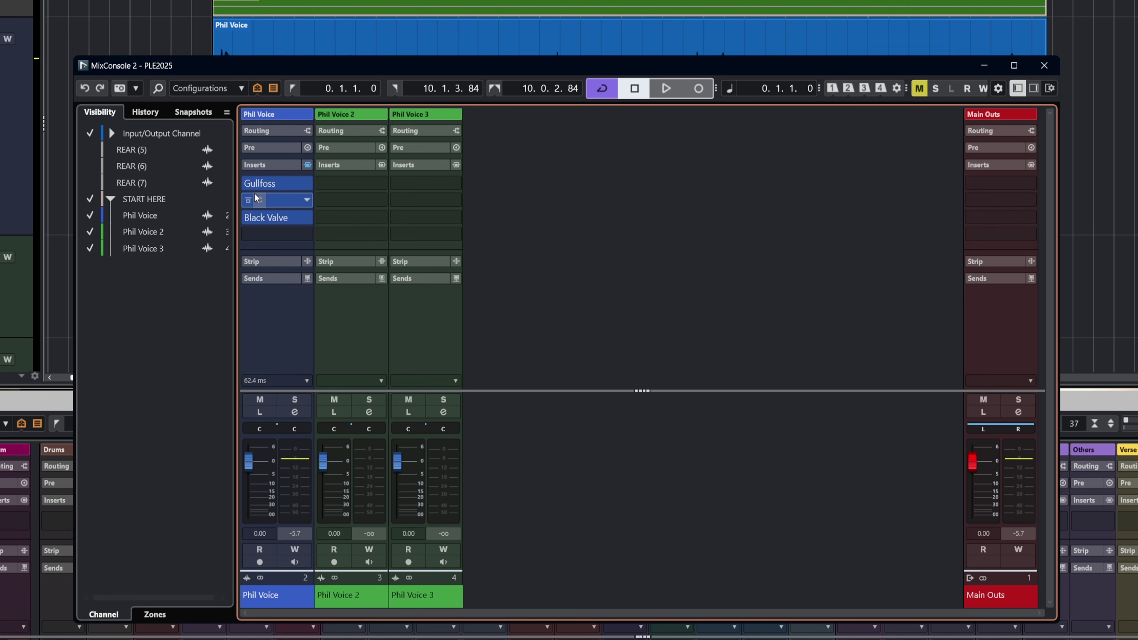
{"action": "mouse_move", "coordinate": [272, 184]}
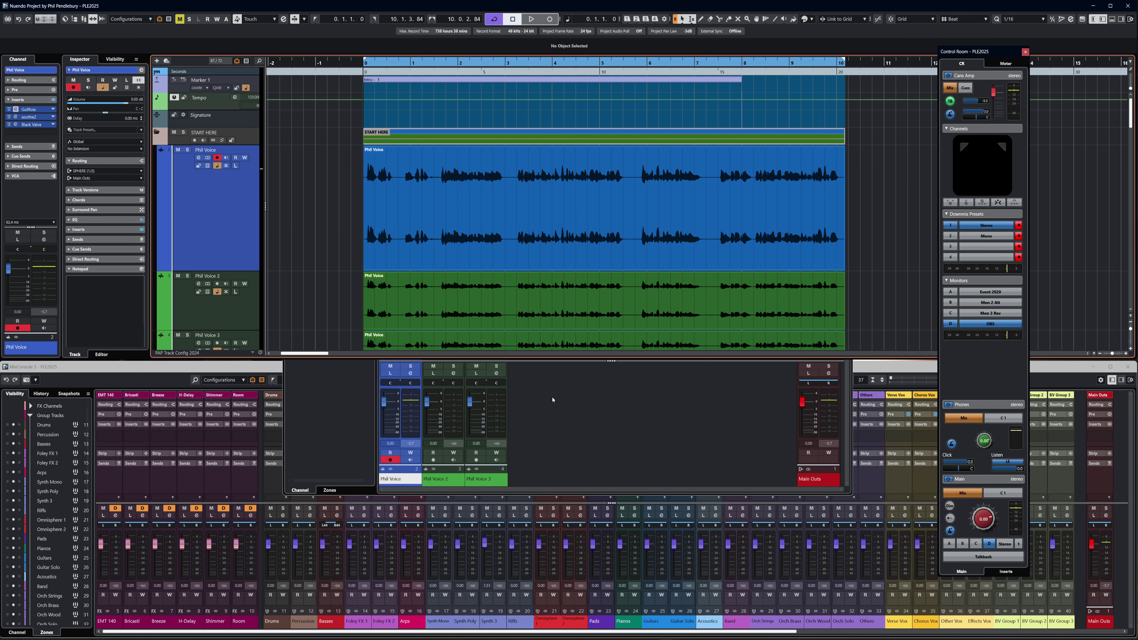
Bring MixConsole 2 in front of the project window and select the second voice channel
{"action": "key", "text": "F3"}
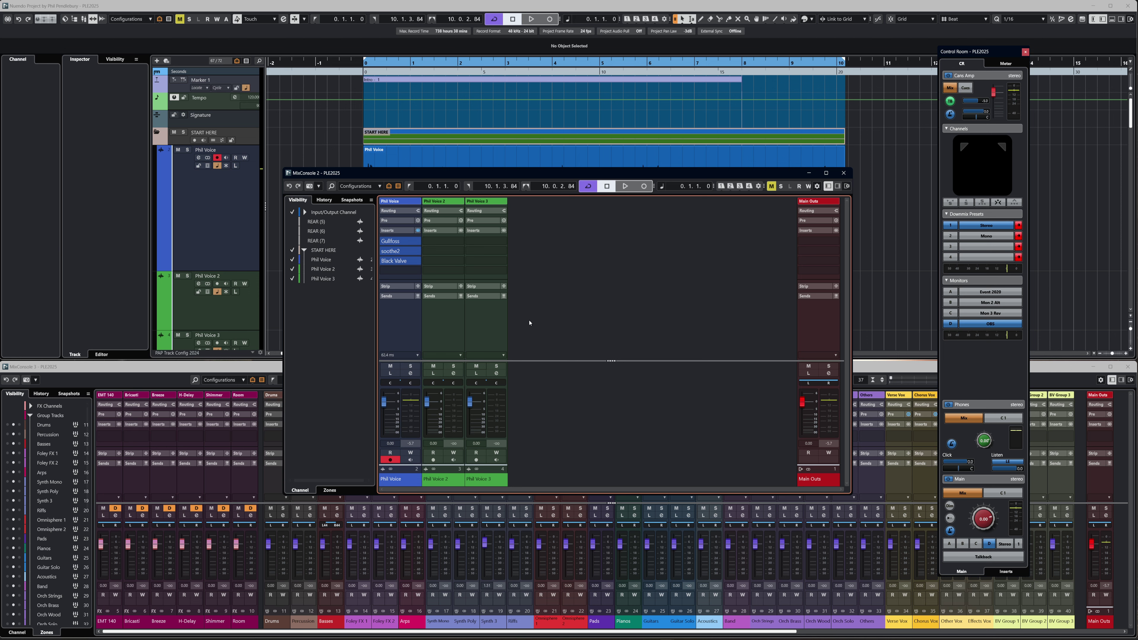
{"action": "left_click", "coordinate": [224, 195]}
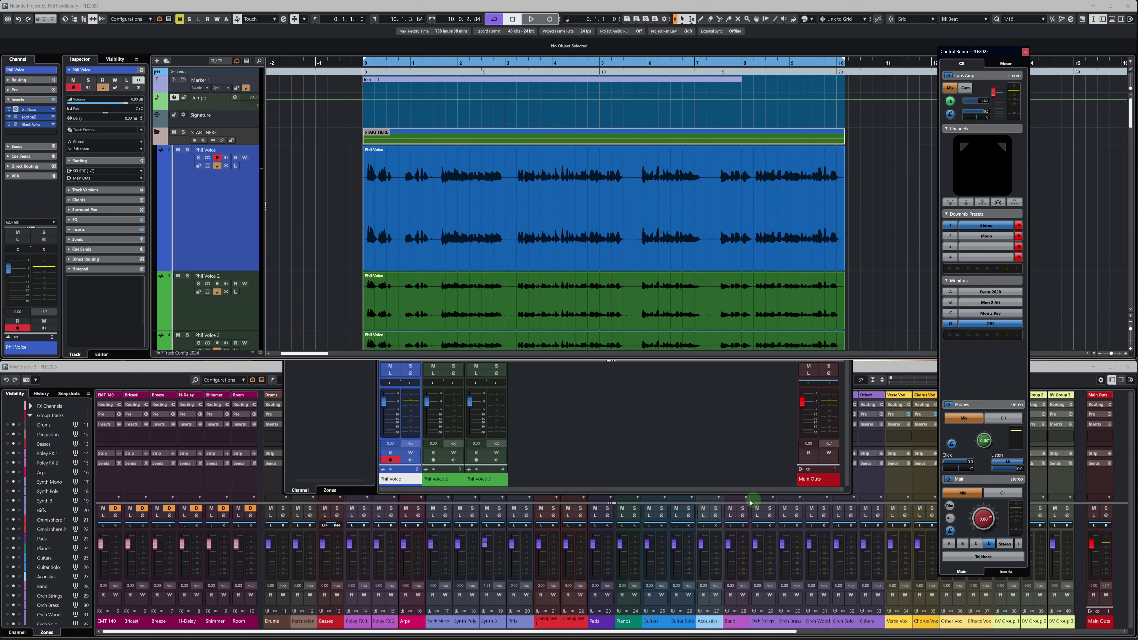
{"action": "key", "text": "F3"}
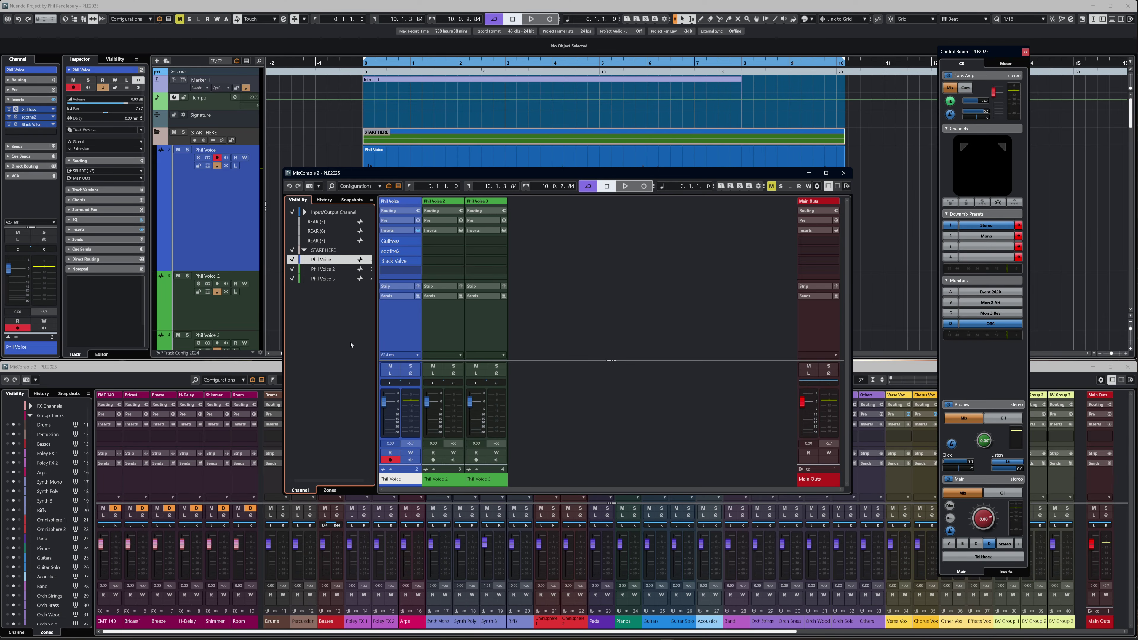
{"action": "left_click", "coordinate": [448, 332]}
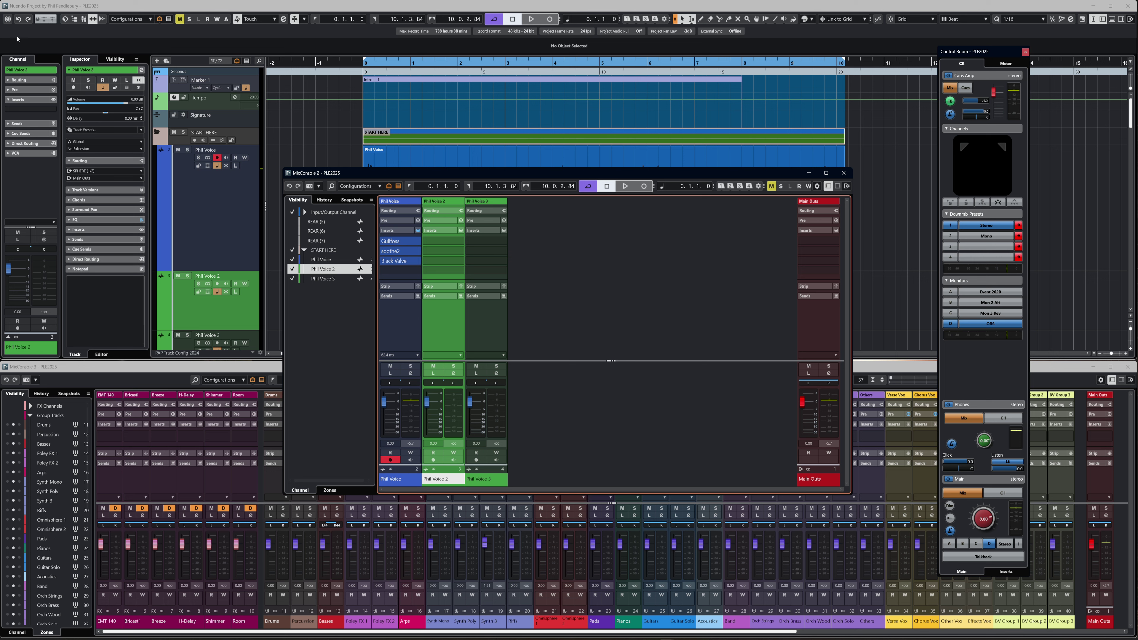
Turn on Constrain Delay Compensation, check the first voice channel's inserts, and turn it off again
{"action": "left_click", "coordinate": [7, 19]}
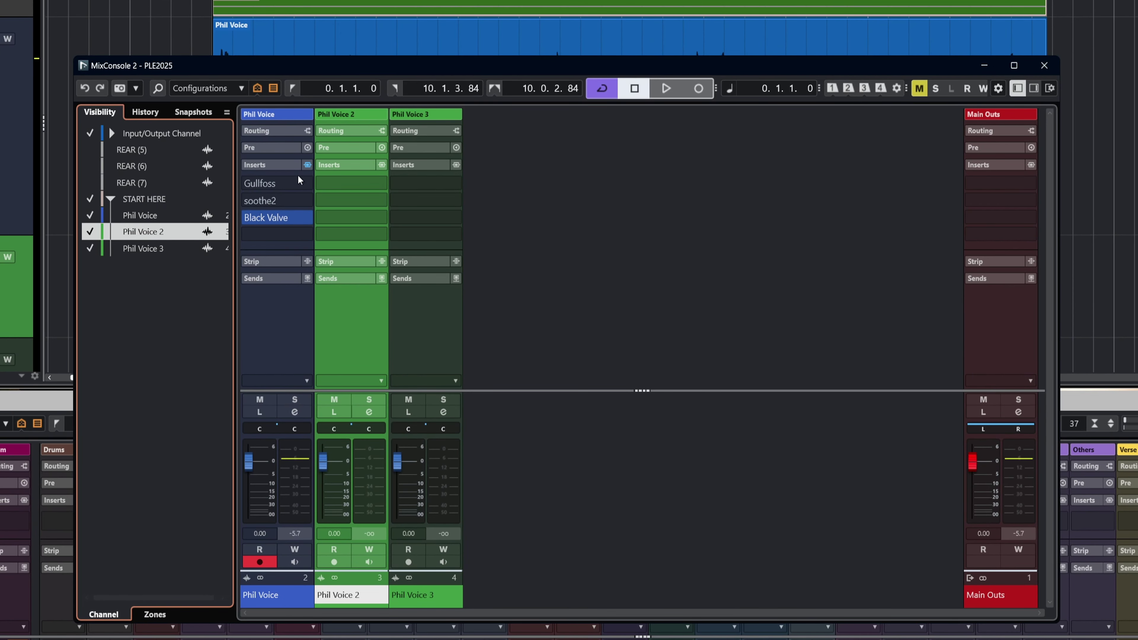
{"action": "mouse_move", "coordinate": [258, 220]}
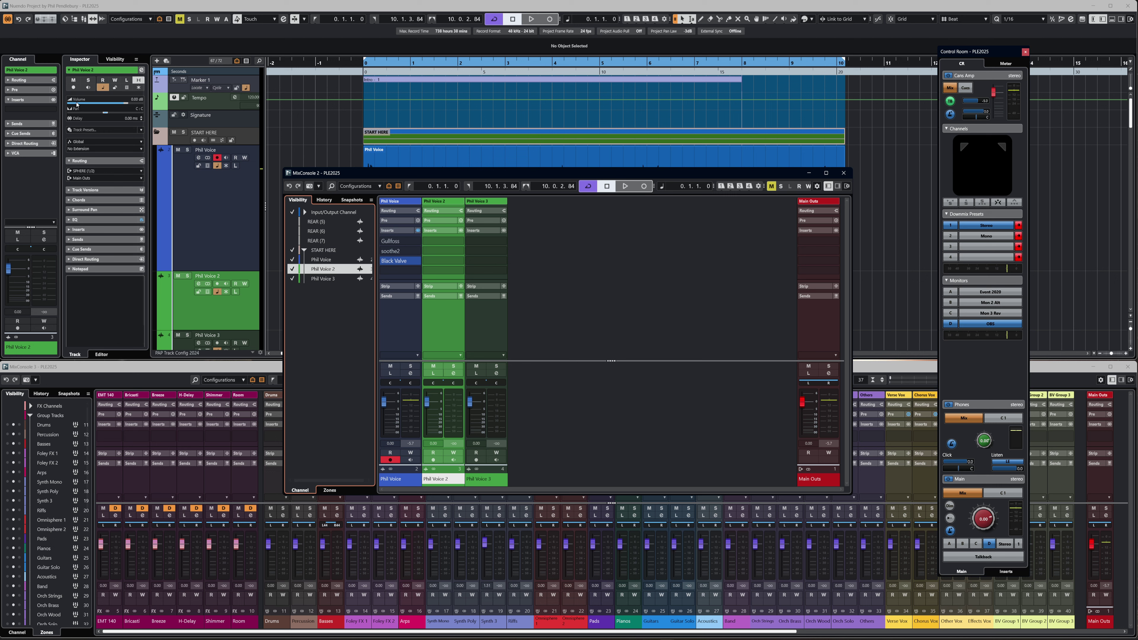
{"action": "left_click", "coordinate": [7, 19]}
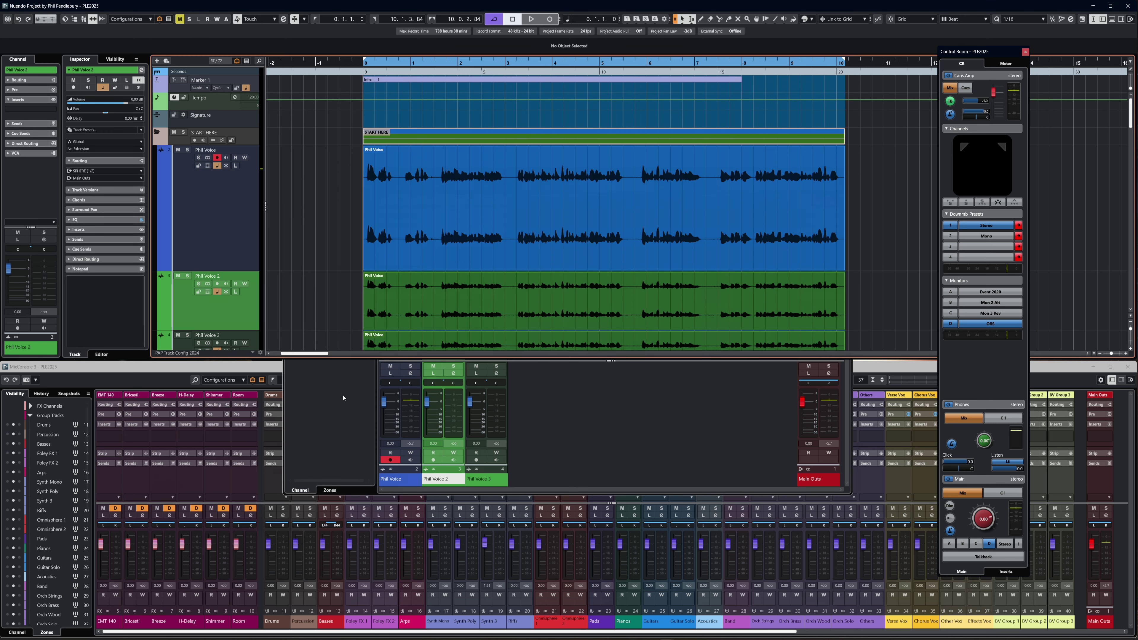
Switch Constrain Delay Compensation on and off with MixConsole 2 in front to compare the insert states
{"action": "left_click", "coordinate": [630, 303]}
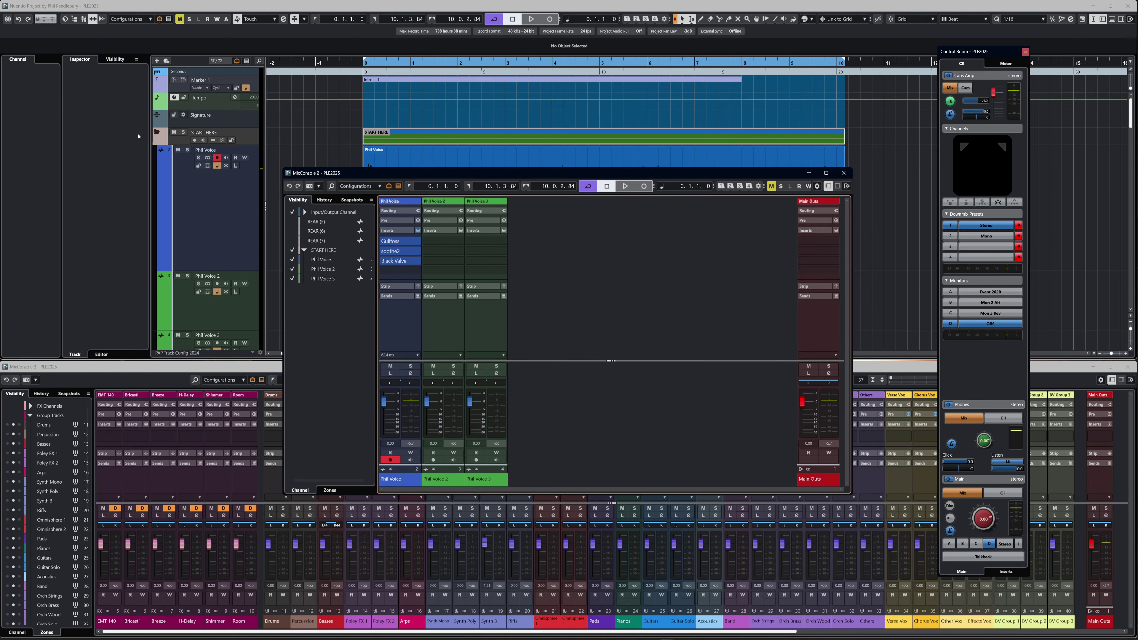
{"action": "left_click", "coordinate": [60, 70]}
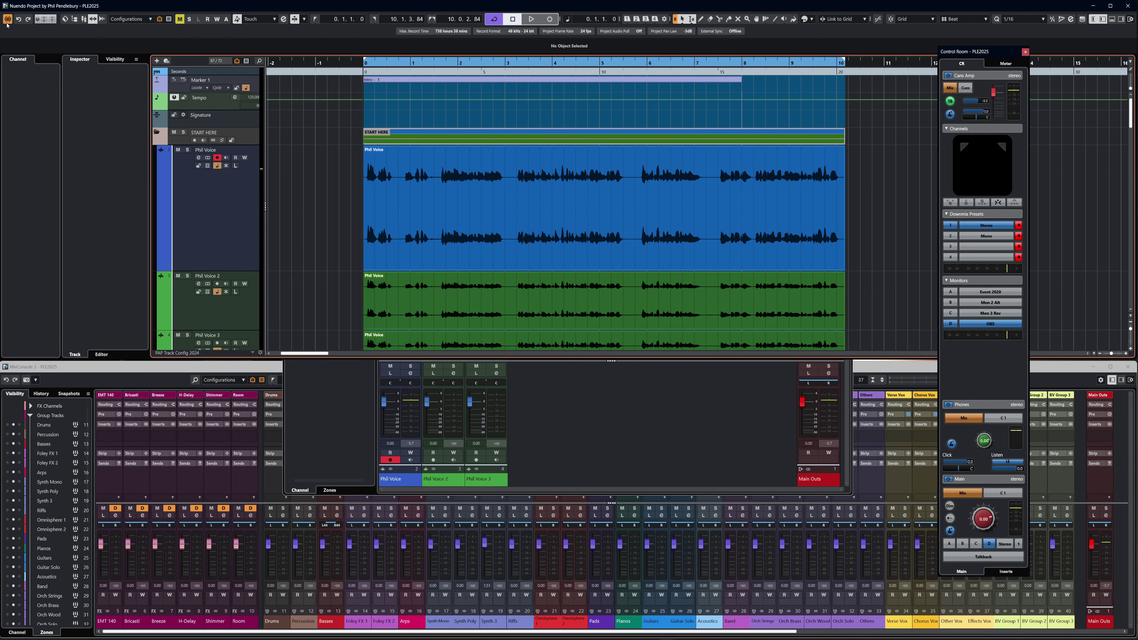
{"action": "key", "text": "F3"}
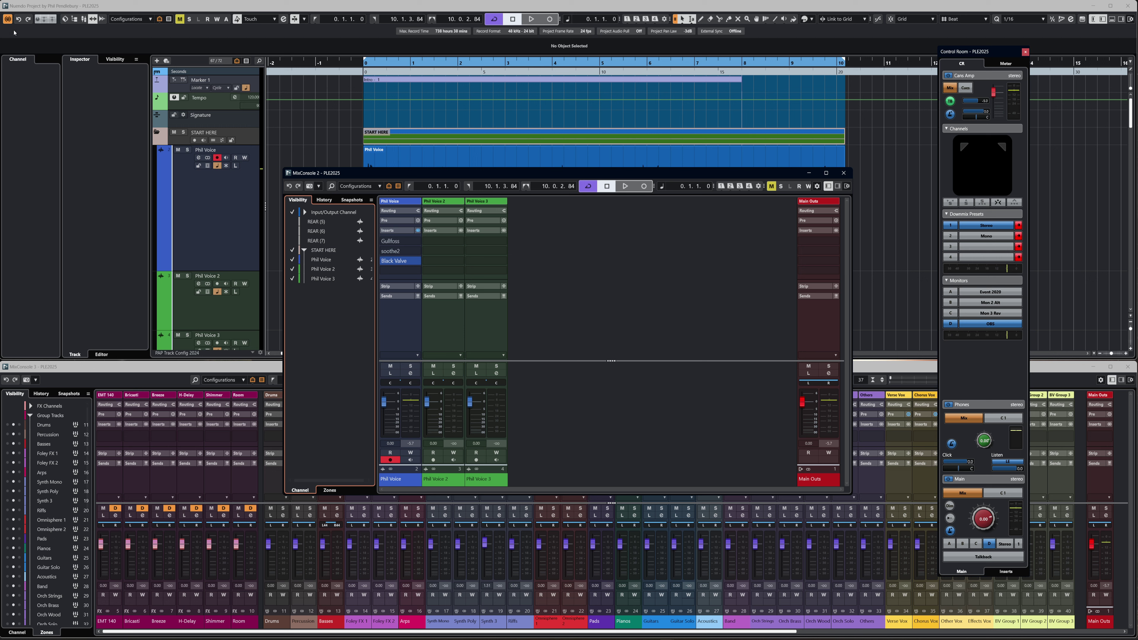
{"action": "left_click", "coordinate": [7, 20]}
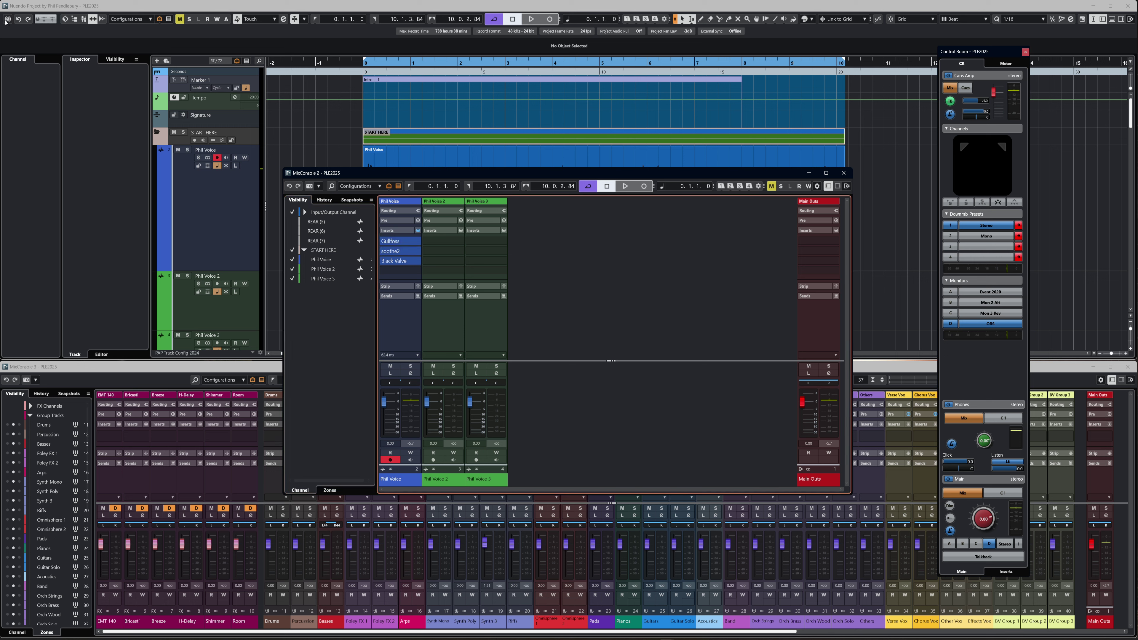
{"action": "left_click", "coordinate": [7, 20]}
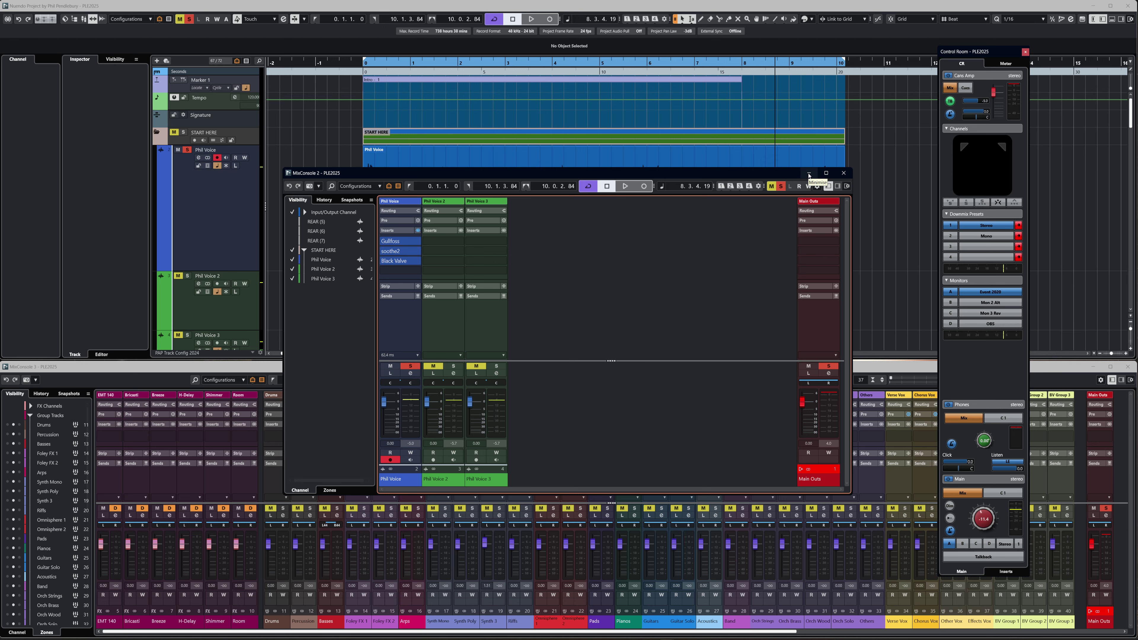
Minimise MixConsole 2 and show all tracks in the project's track list
{"action": "left_click", "coordinate": [808, 174]}
{"action": "left_click", "coordinate": [246, 61]}
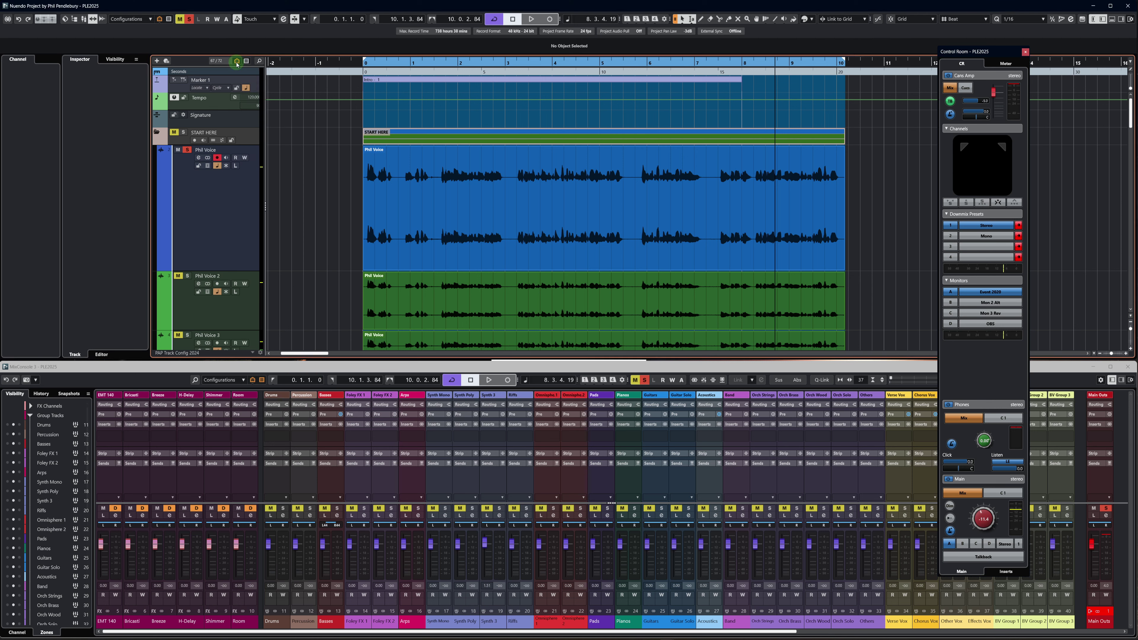
{"action": "left_click", "coordinate": [237, 61]}
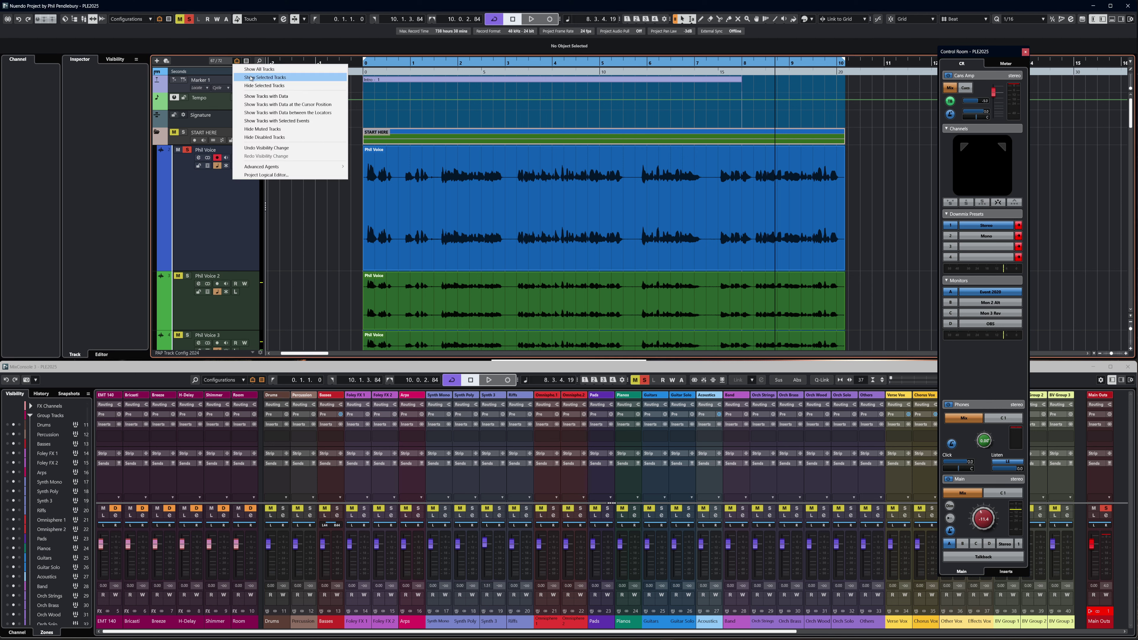
{"action": "left_click", "coordinate": [252, 70]}
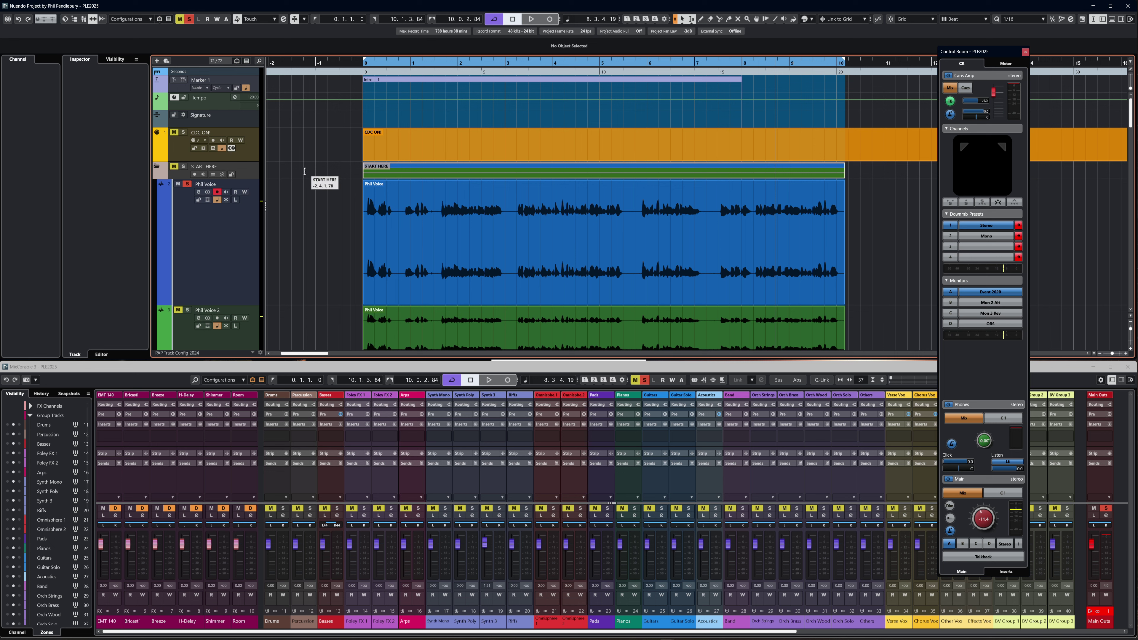
Enlarge the CDC ON! track to examine it and its name, and shrink it back to a compact height
{"action": "left_click_drag", "start_coordinate": [227, 165], "coordinate": [227, 236]}
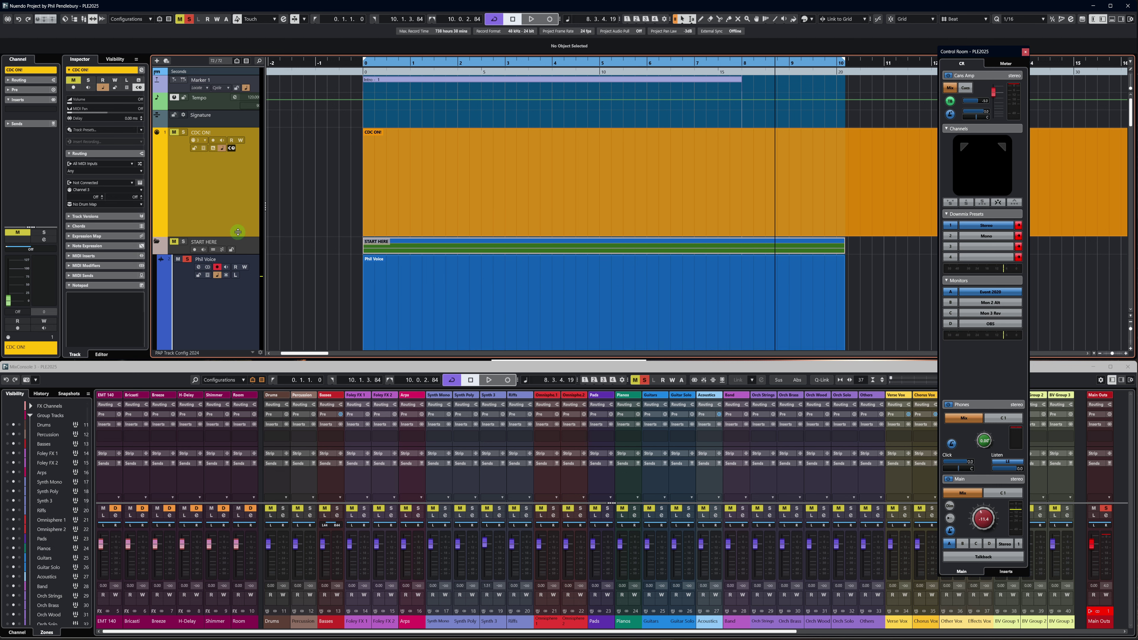
{"action": "left_click_drag", "start_coordinate": [239, 237], "coordinate": [239, 196]}
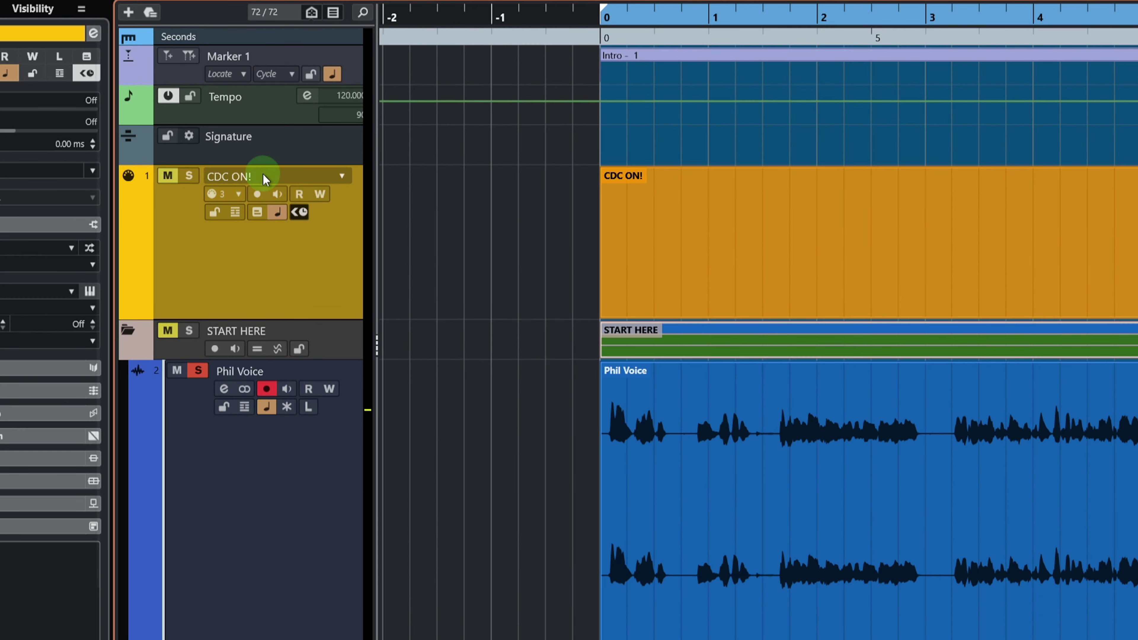
{"action": "double_click", "coordinate": [263, 174]}
{"action": "left_click", "coordinate": [271, 283]}
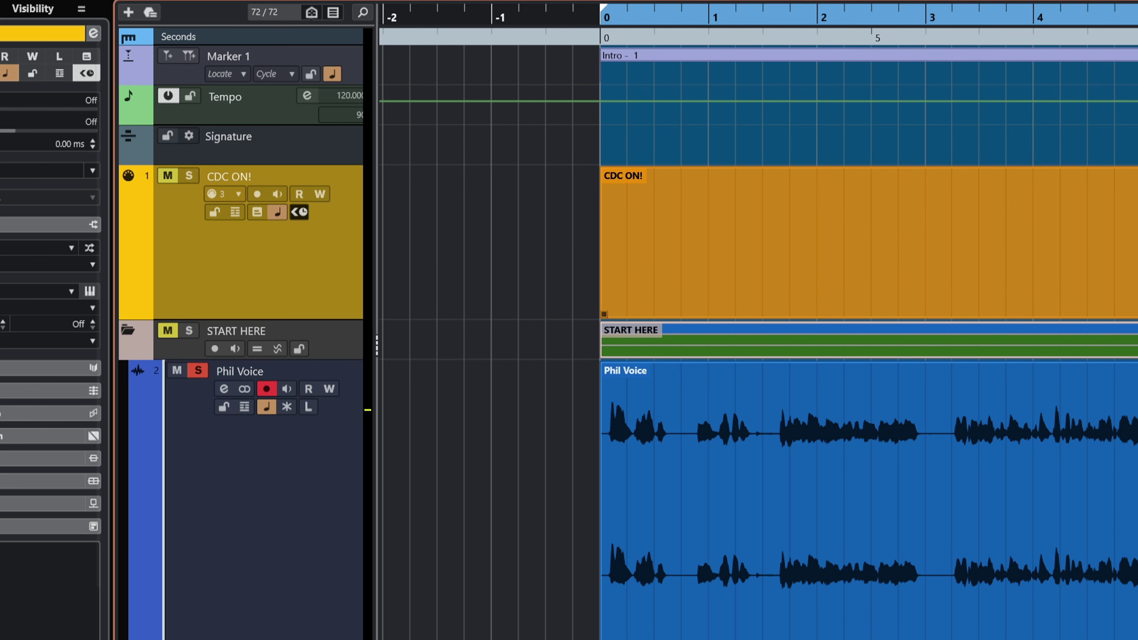
{"action": "left_click_drag", "start_coordinate": [309, 317], "coordinate": [318, 224]}
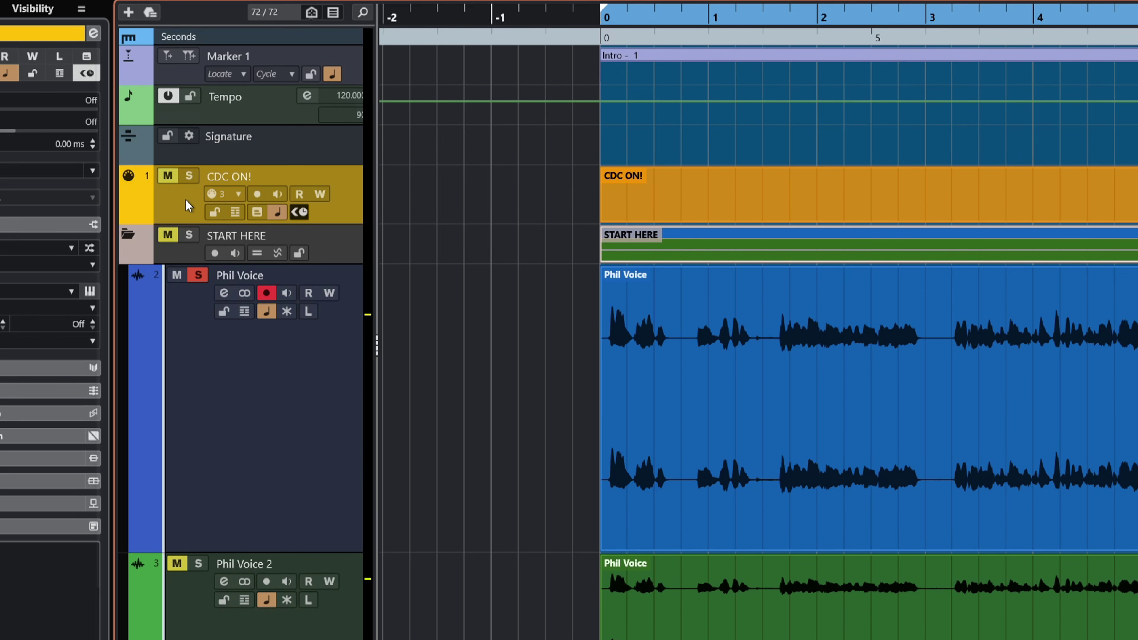
Duplicate the CDC ON! track and place the copy inside the START HERE folder, below the first voice track
{"action": "left_click_drag", "start_coordinate": [186, 201], "coordinate": [185, 200]}
{"action": "right_click", "coordinate": [185, 199]}
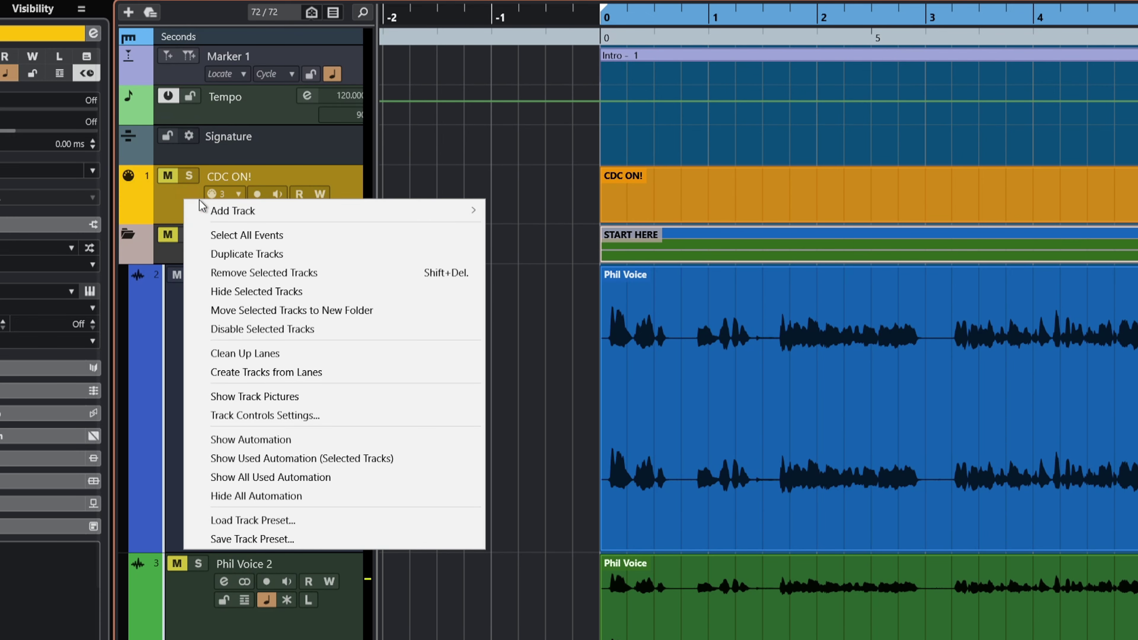
{"action": "left_click", "coordinate": [262, 256]}
{"action": "left_click_drag", "start_coordinate": [189, 266], "coordinate": [214, 596]}
{"action": "left_click", "coordinate": [253, 399]}
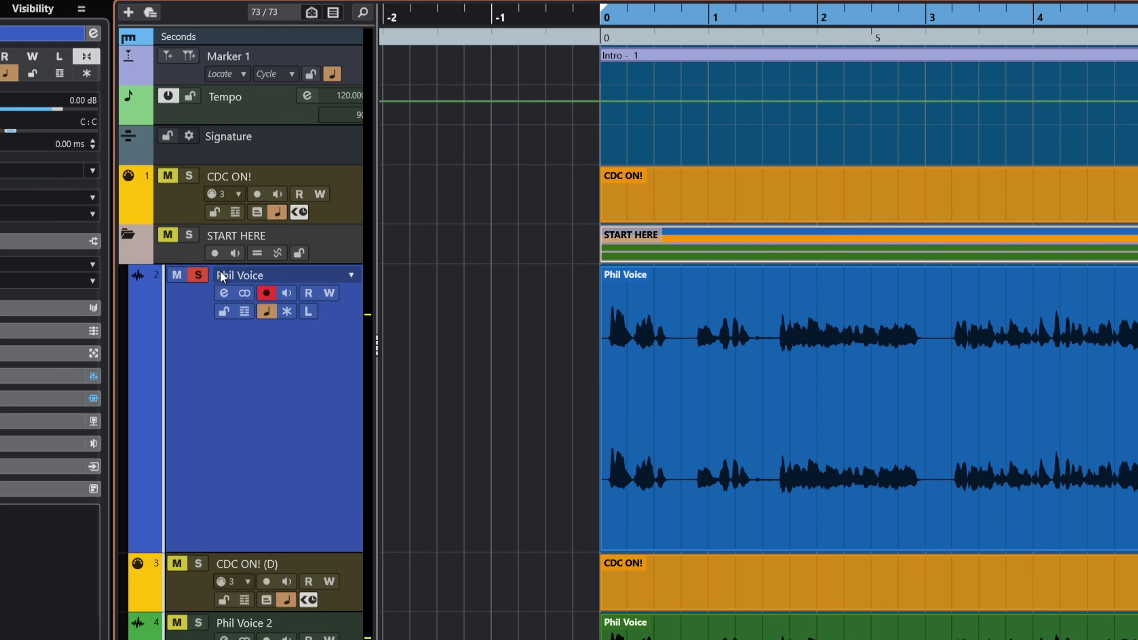
Hide the CDC ON! track and its duplicate from the track list
{"action": "left_click", "coordinate": [193, 251]}
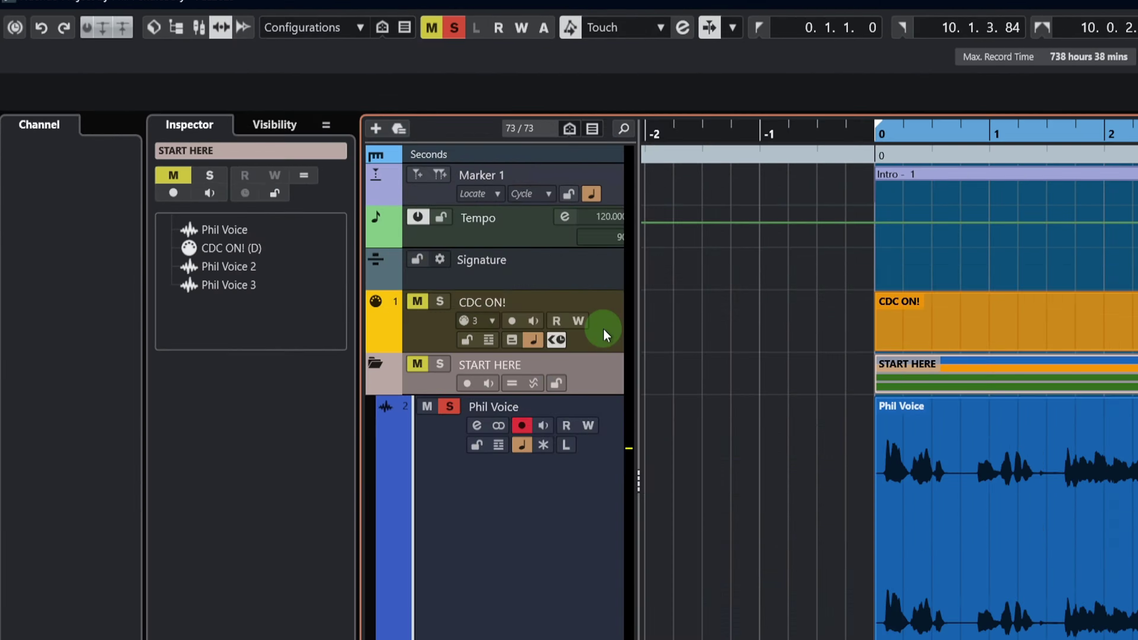
{"action": "left_click", "coordinate": [252, 146]}
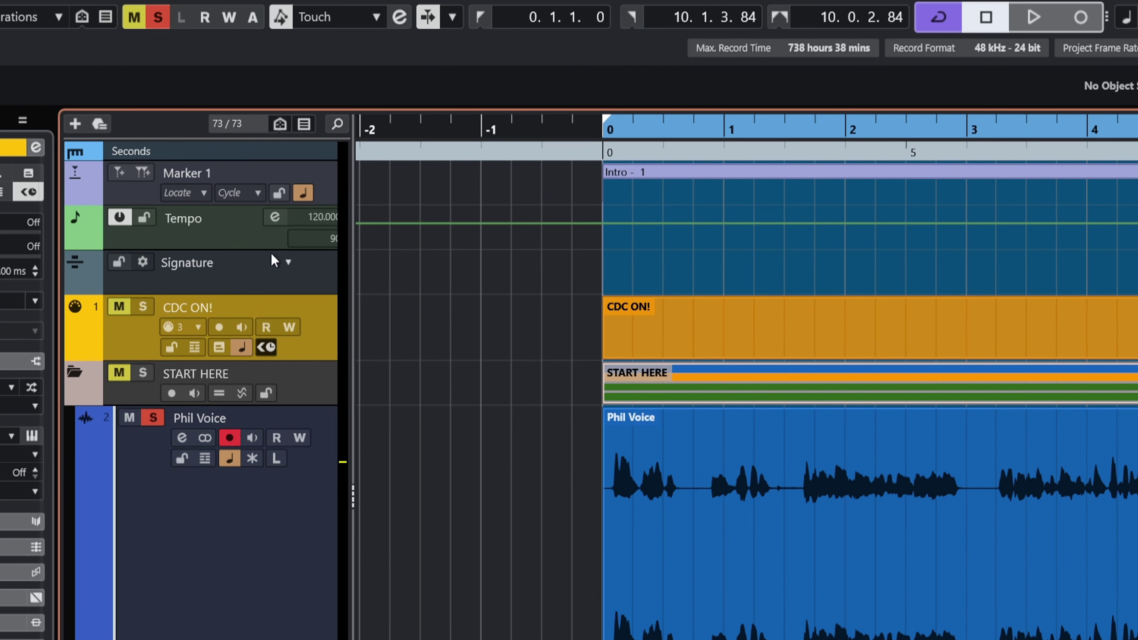
{"action": "left_click", "coordinate": [280, 124]}
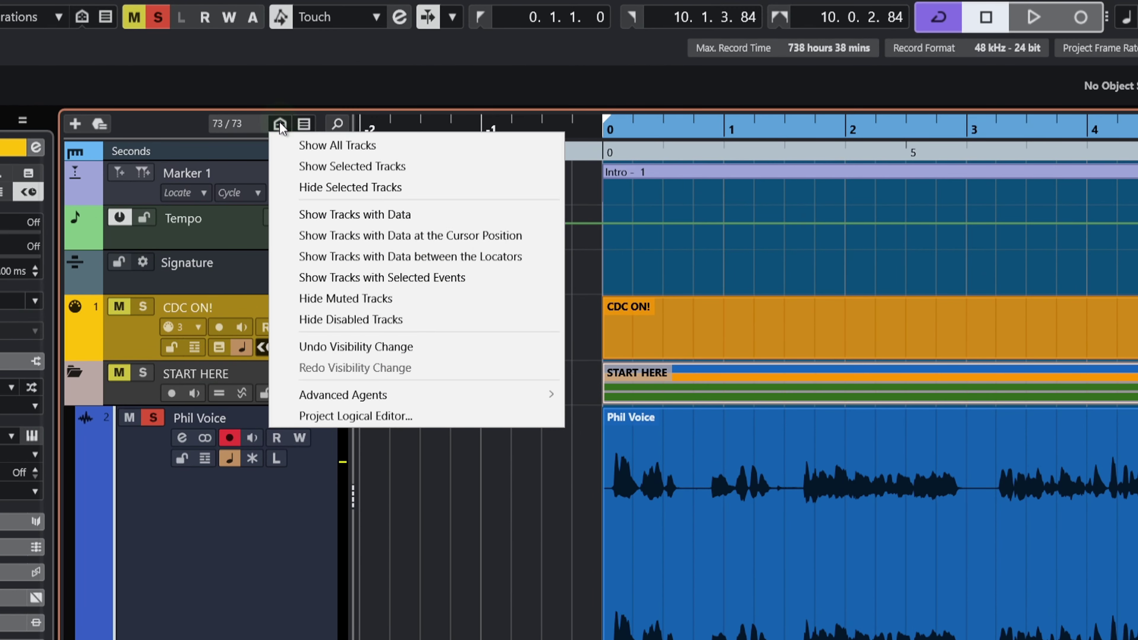
{"action": "left_click", "coordinate": [312, 188]}
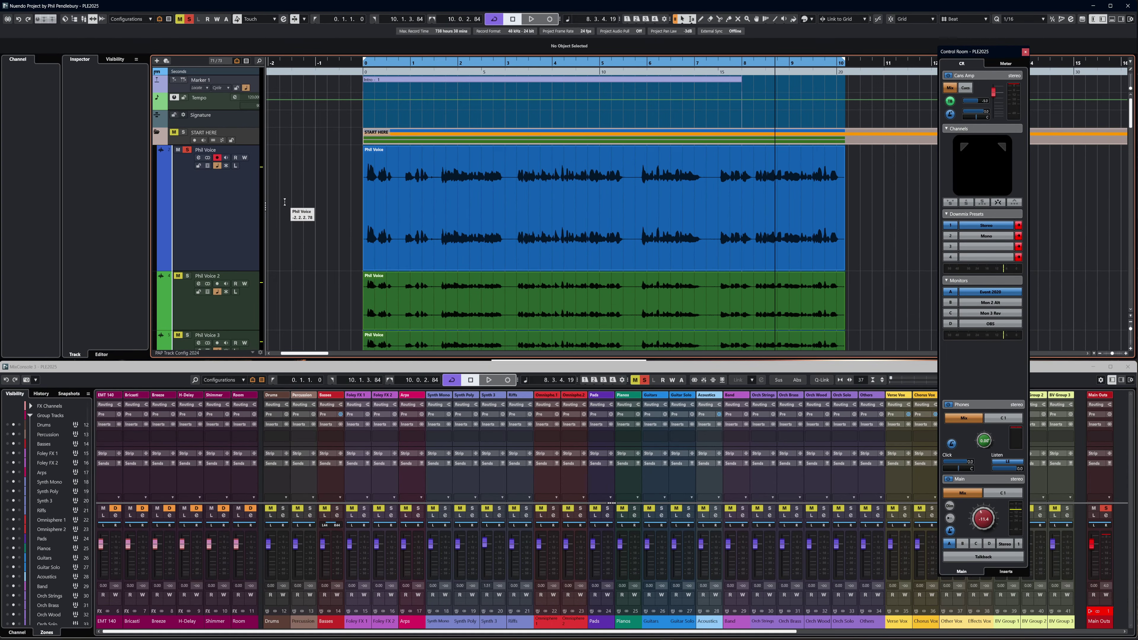
With the CDC ON! tracks hidden, toggle Constrain Delay Compensation on and off while checking MixConsole 2
{"action": "key", "text": "F3"}
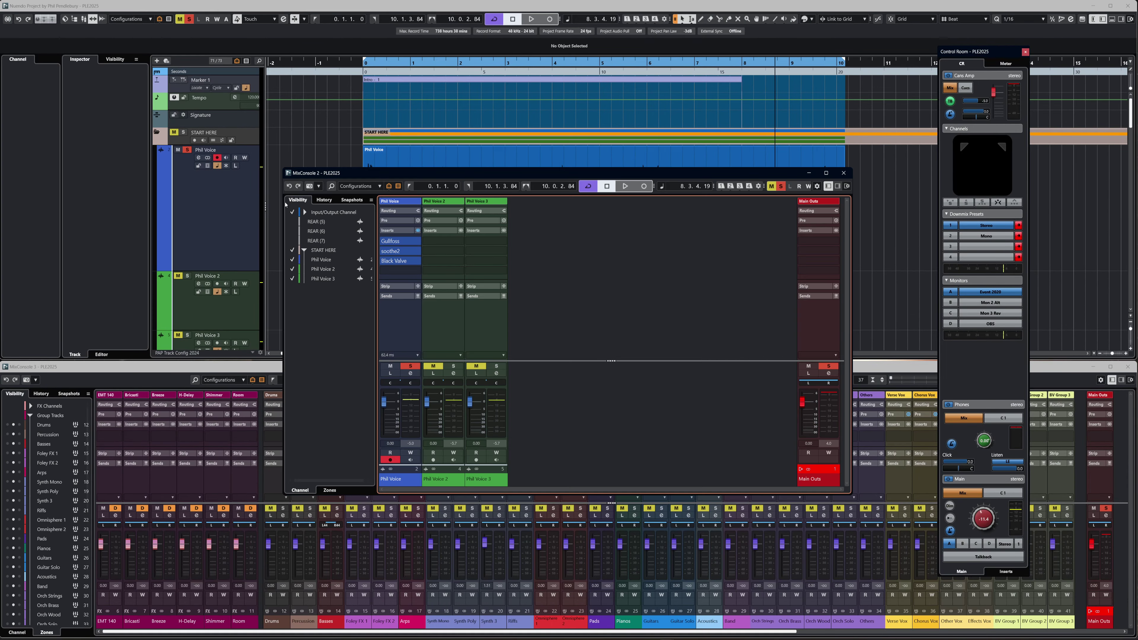
{"action": "left_click", "coordinate": [8, 19]}
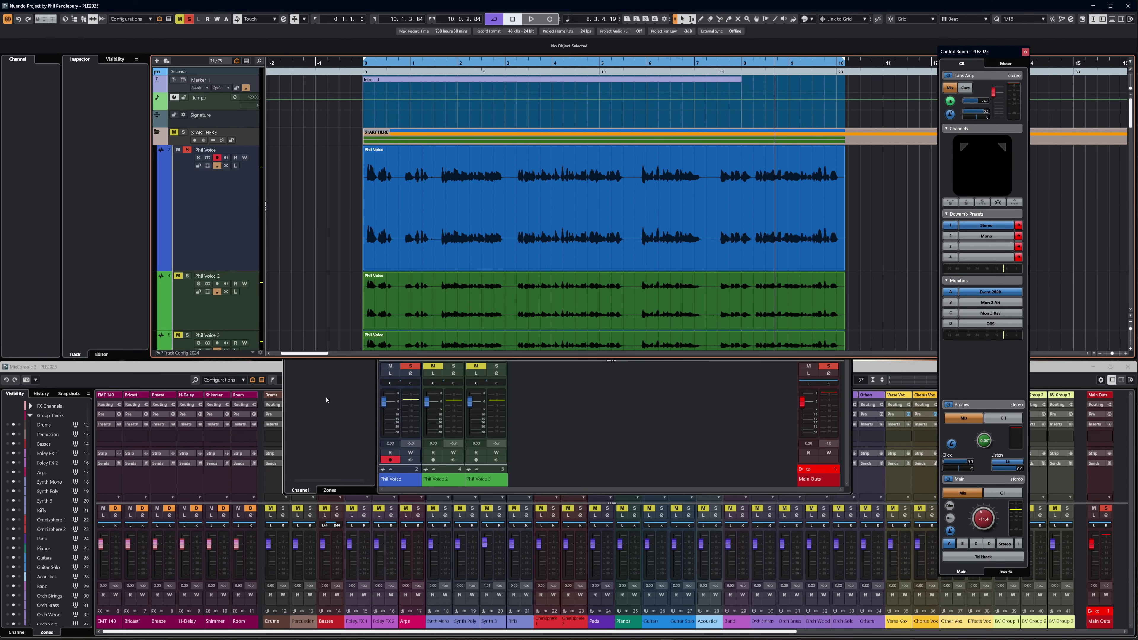
{"action": "left_click", "coordinate": [326, 401]}
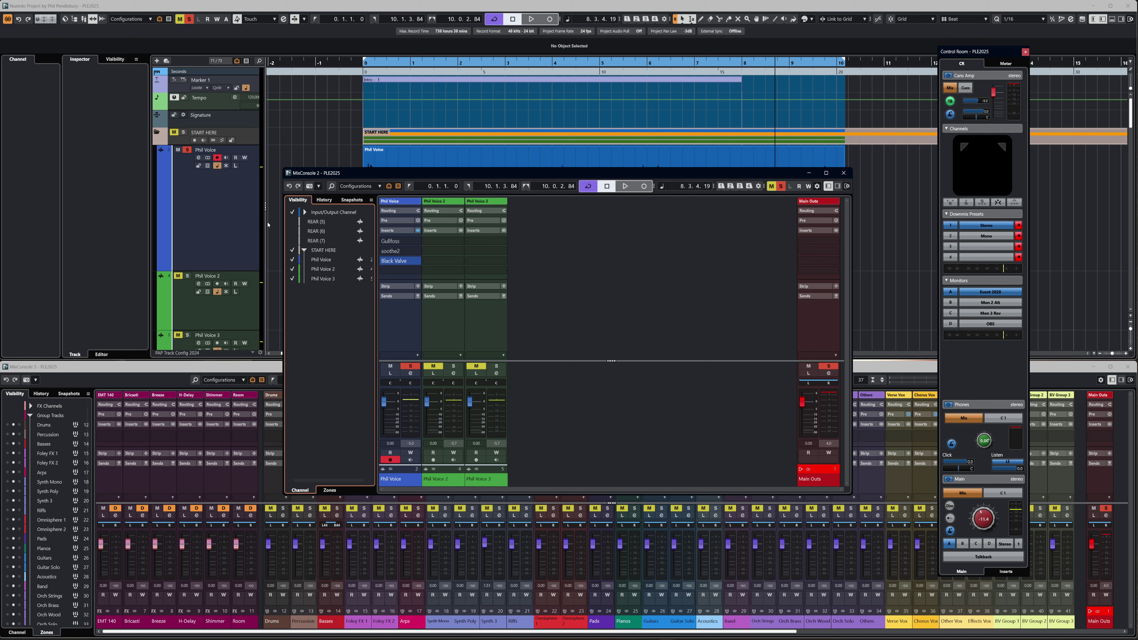
{"action": "left_click", "coordinate": [8, 20]}
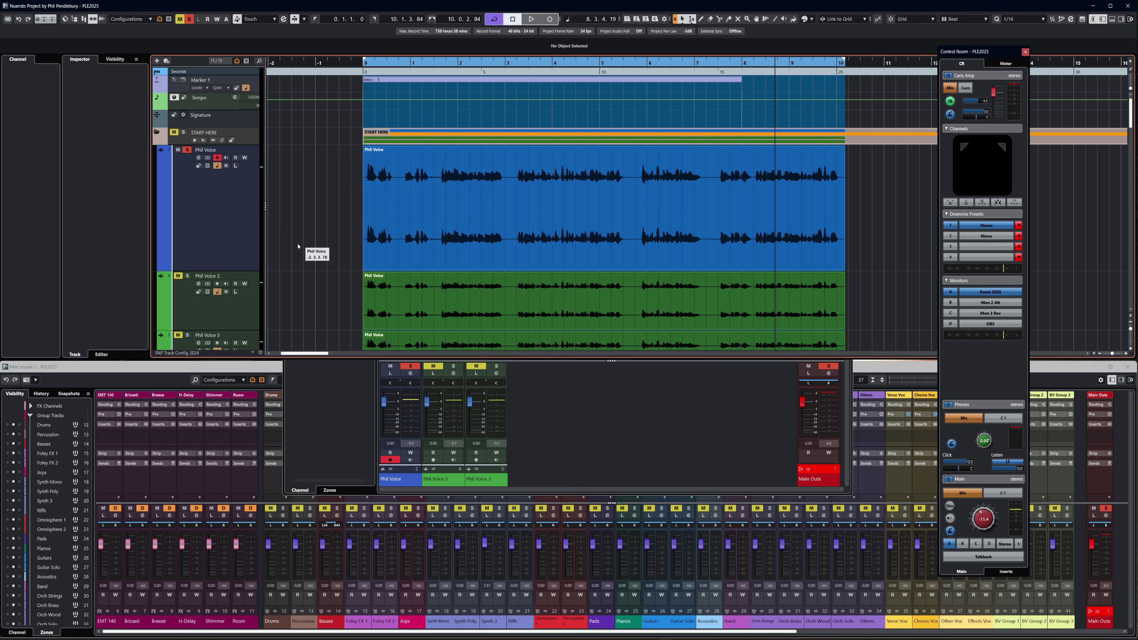
Hide MixConsole 2, open the Project Logical Editor and load the PAP CDC Warning preset
{"action": "left_click", "coordinate": [570, 423]}
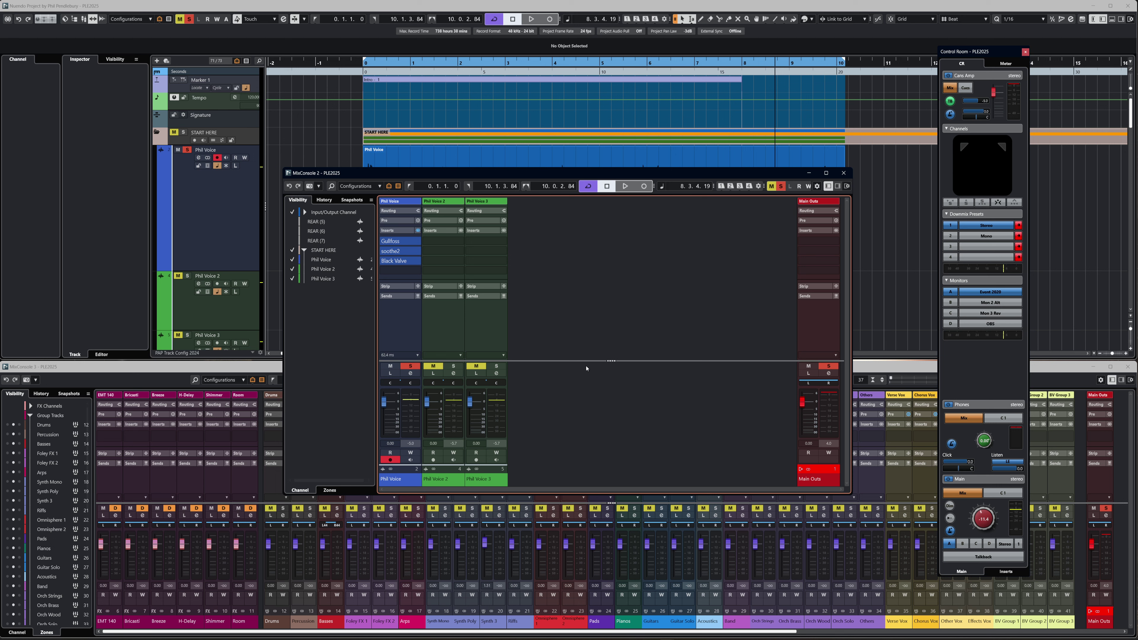
{"action": "key", "text": "F3"}
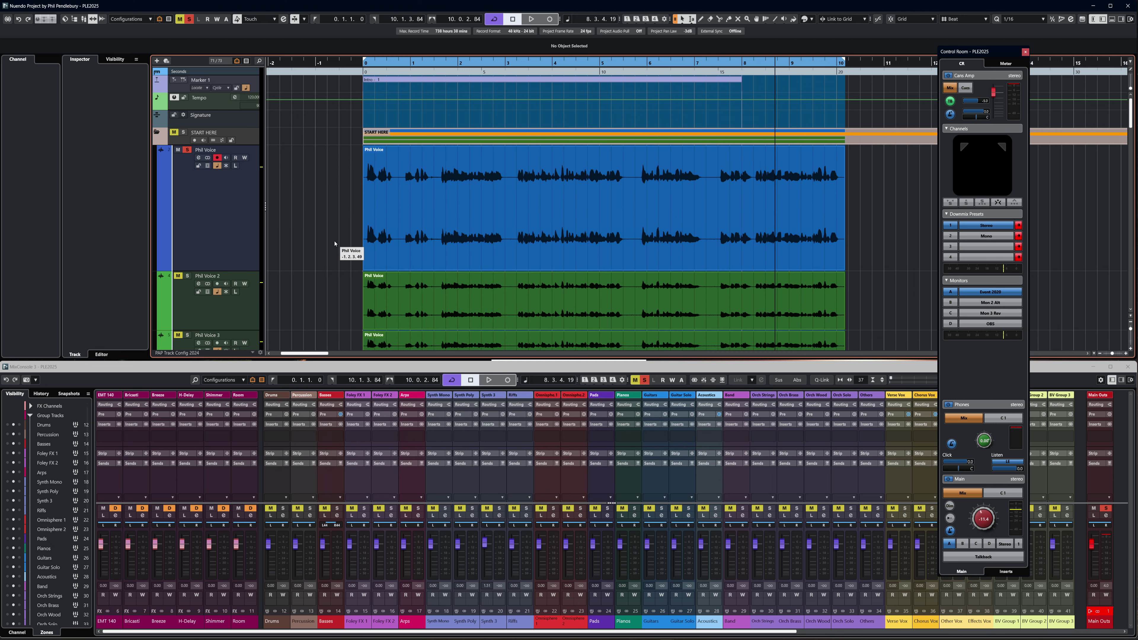
{"action": "key", "text": "ctrl+alt+l"}
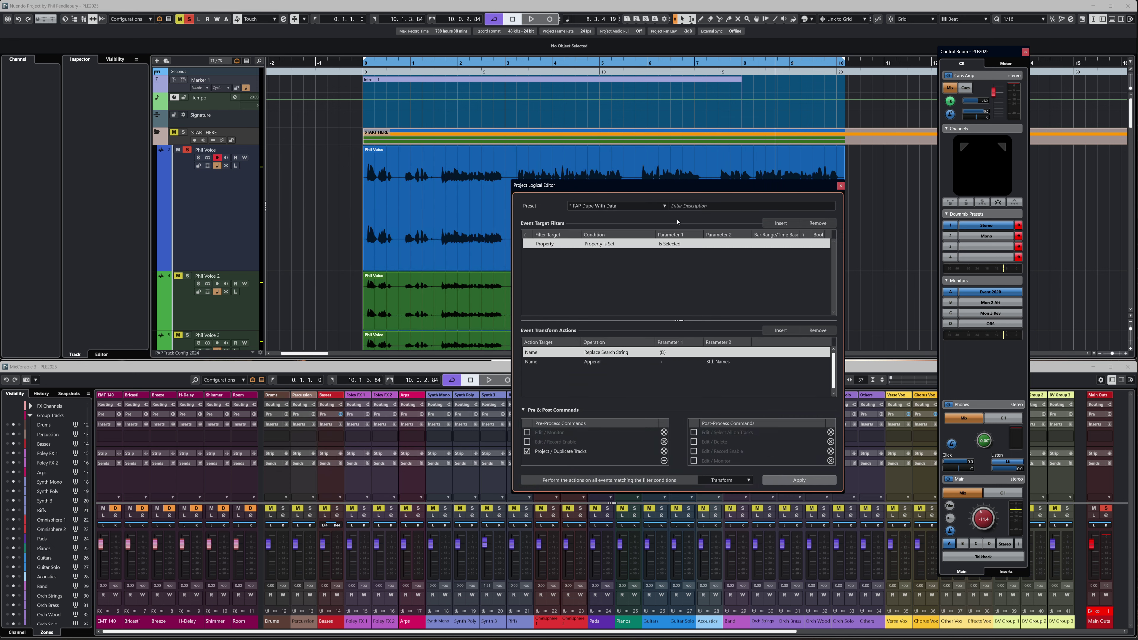
{"action": "left_click_drag", "start_coordinate": [667, 188], "coordinate": [616, 172]}
{"action": "left_click", "coordinate": [594, 189]}
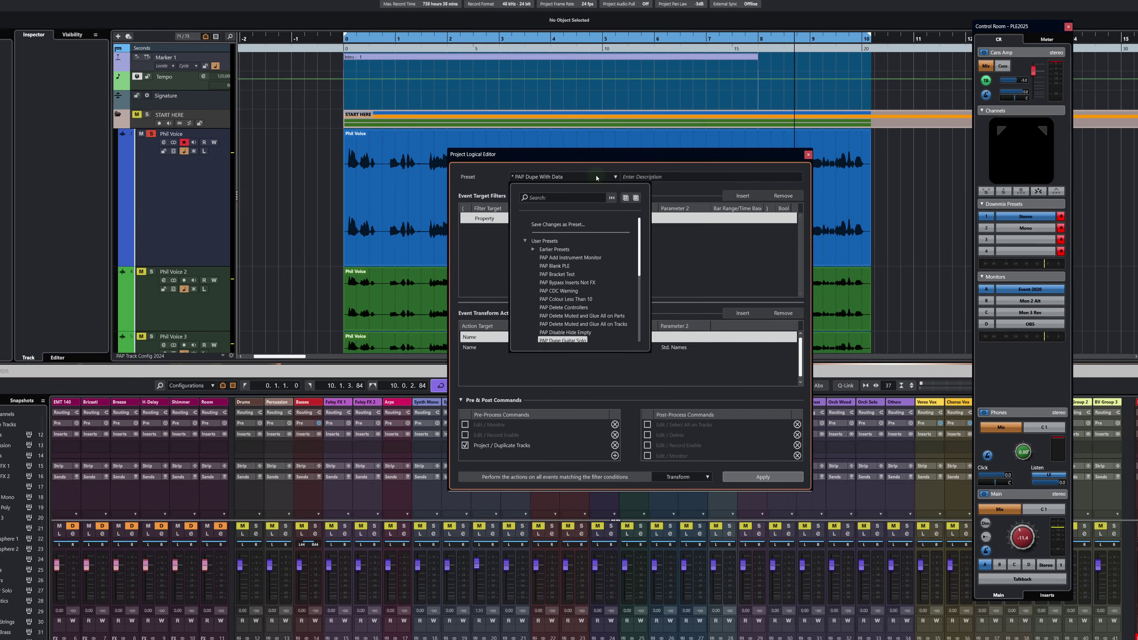
{"action": "left_click", "coordinate": [562, 293]}
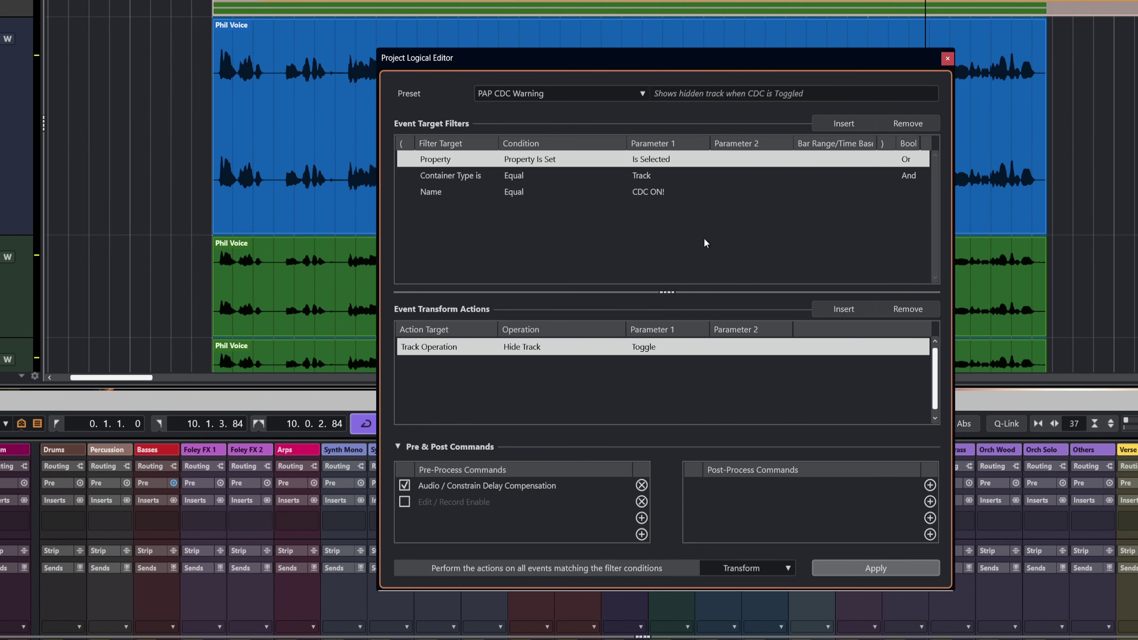
{"action": "left_click_drag", "start_coordinate": [633, 63], "coordinate": [599, 32]}
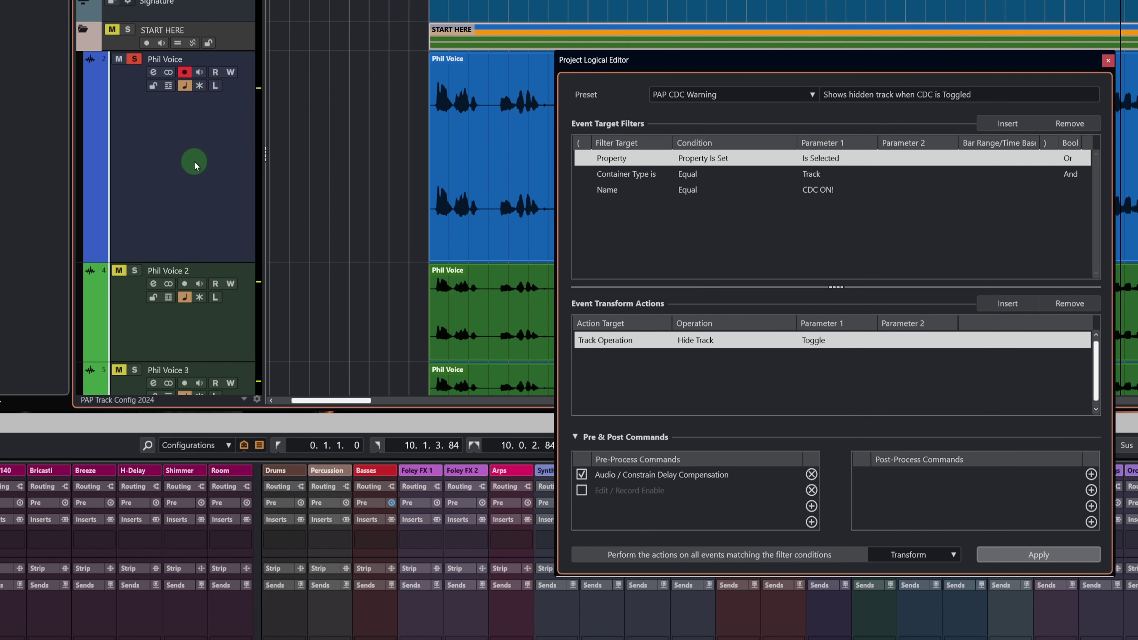
Select the first two voice tracks in turn and check their channels in MixConsole 2, closing it again
{"action": "left_click", "coordinate": [195, 162]}
{"action": "key", "text": "F3"}
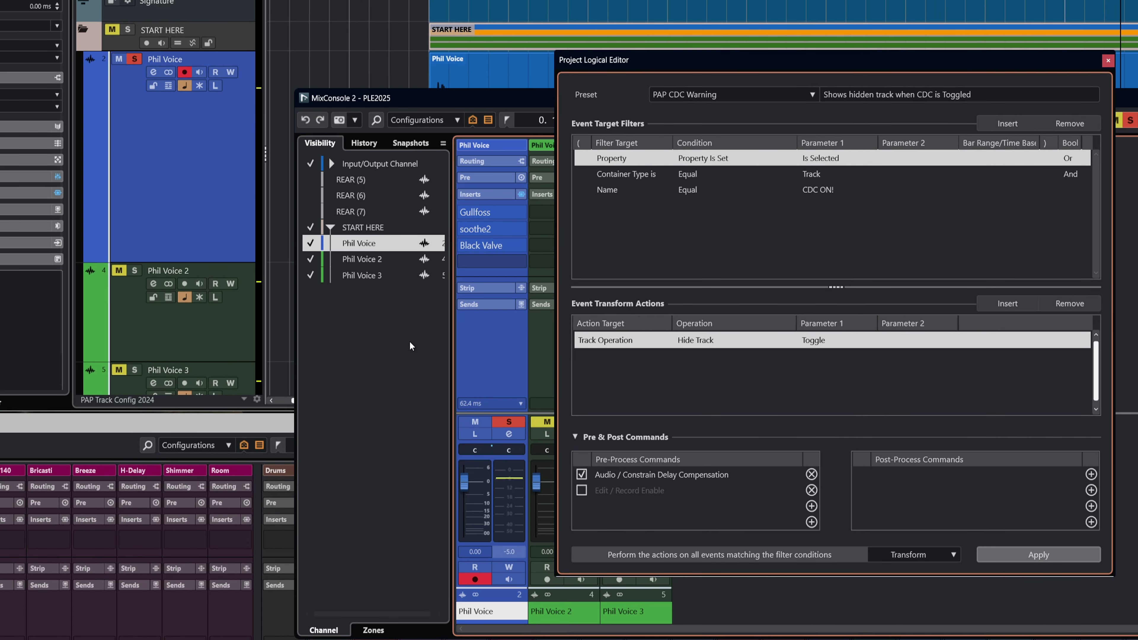
{"action": "left_click", "coordinate": [537, 370]}
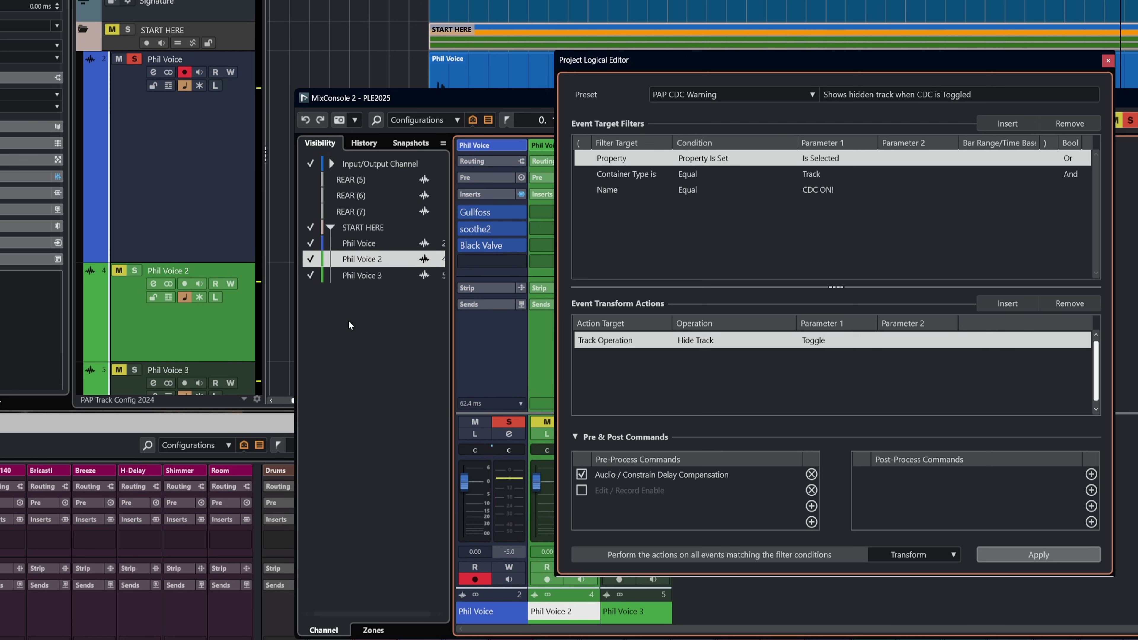
{"action": "key", "text": "F3"}
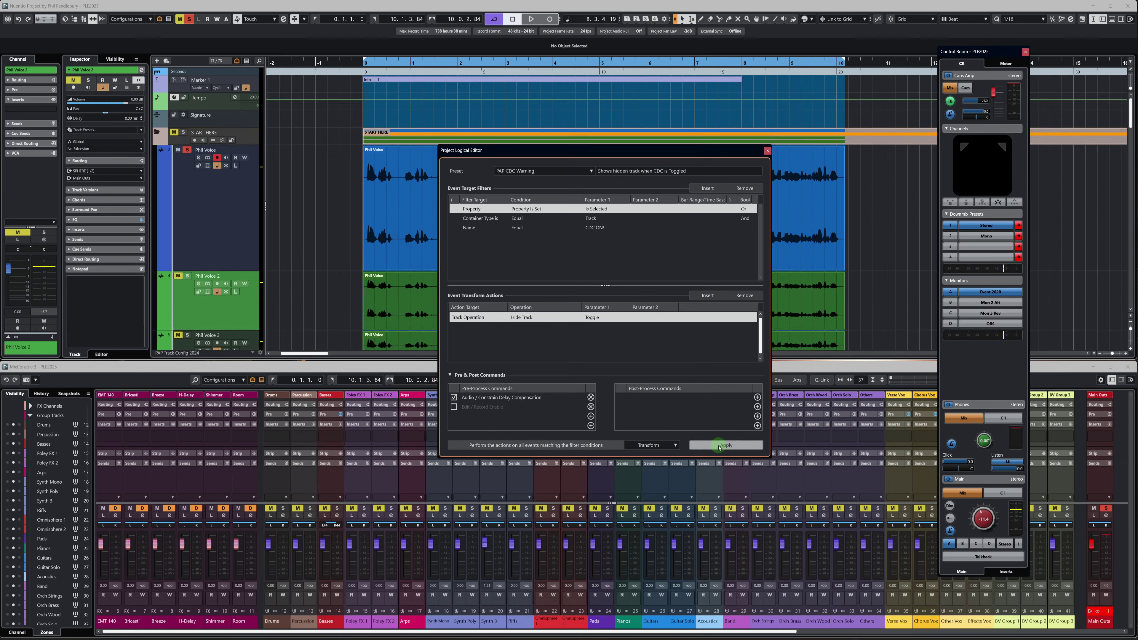
Apply the PAP CDC Warning preset repeatedly to toggle Constrain Delay Compensation and the CDC ON! tracks, leaving them shown
{"action": "left_click", "coordinate": [1025, 556]}
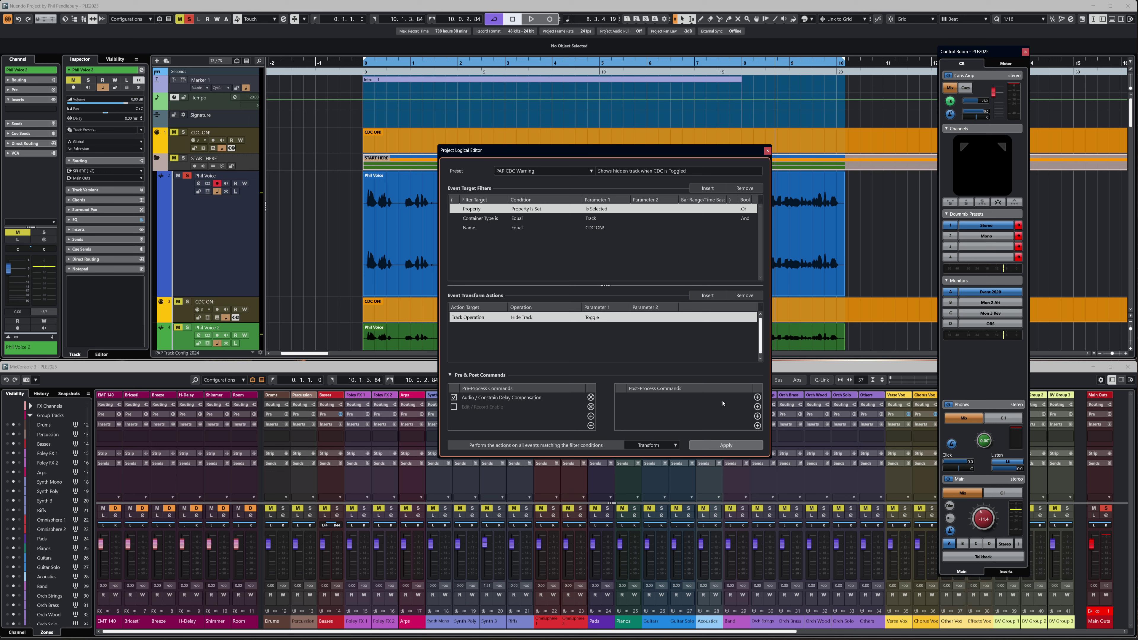
{"action": "left_click", "coordinate": [709, 443]}
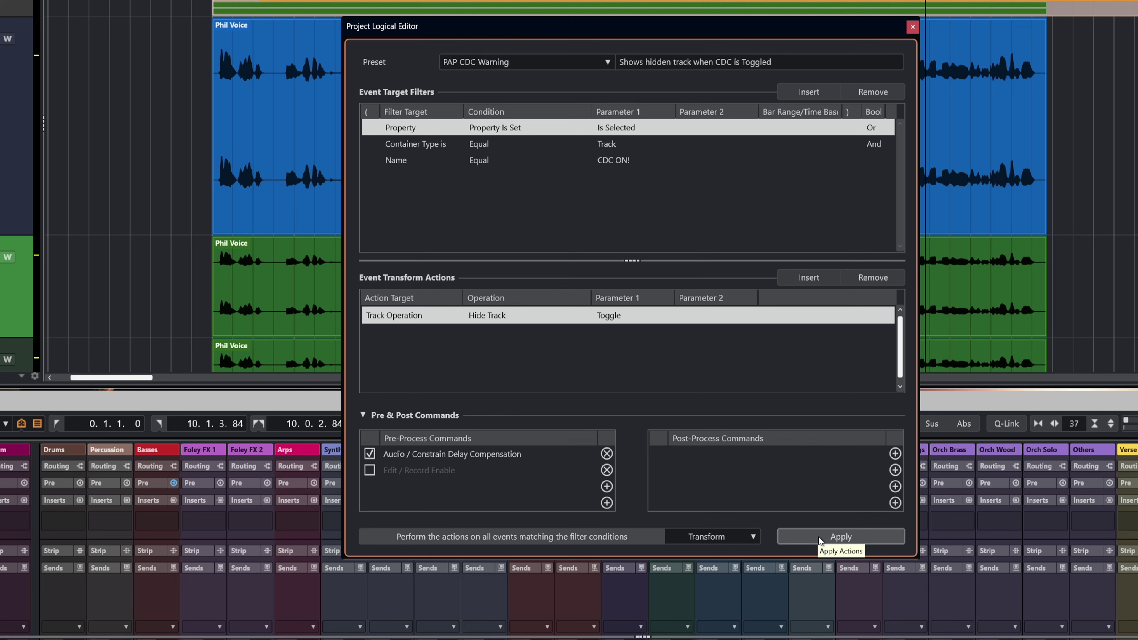
{"action": "left_click", "coordinate": [818, 537]}
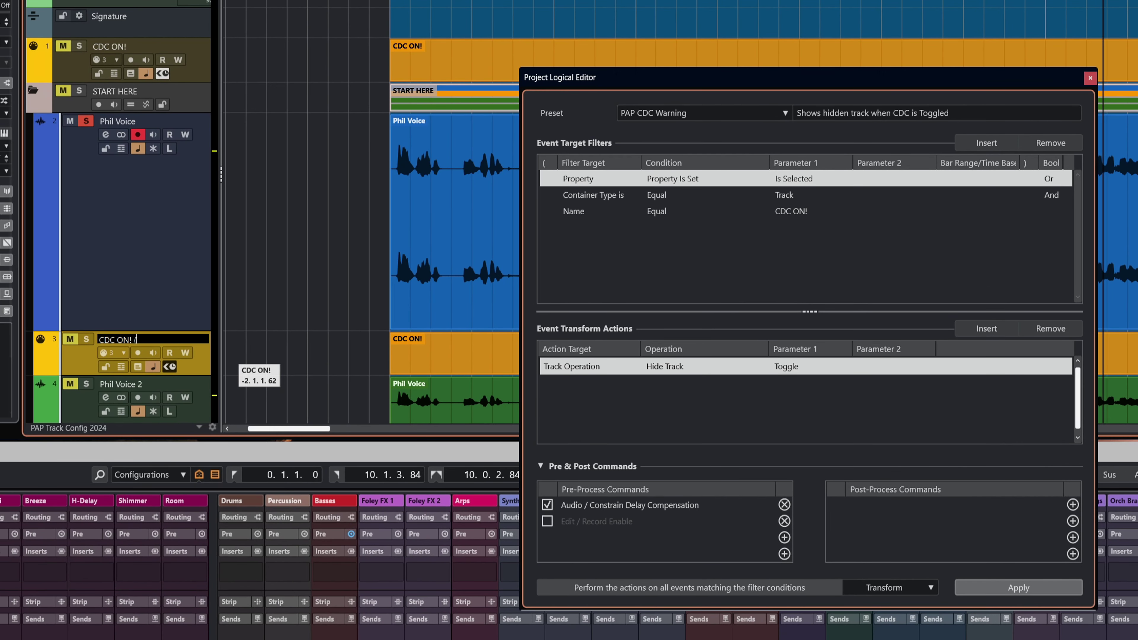
Rename the CDC ON! track inside the START HERE folder as CDC ON! (R)
{"action": "type", "text": "R)"}
{"action": "key", "text": "Return"}
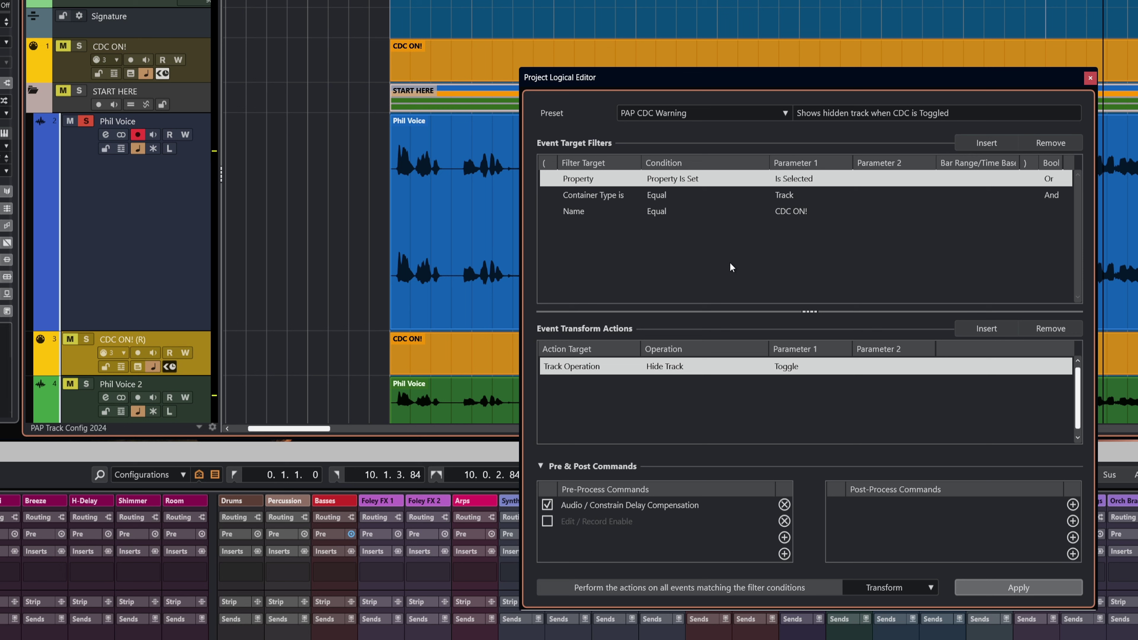
Set the preset's Name filter condition to Contains with CDC ON! as its value
{"action": "left_click", "coordinate": [574, 212]}
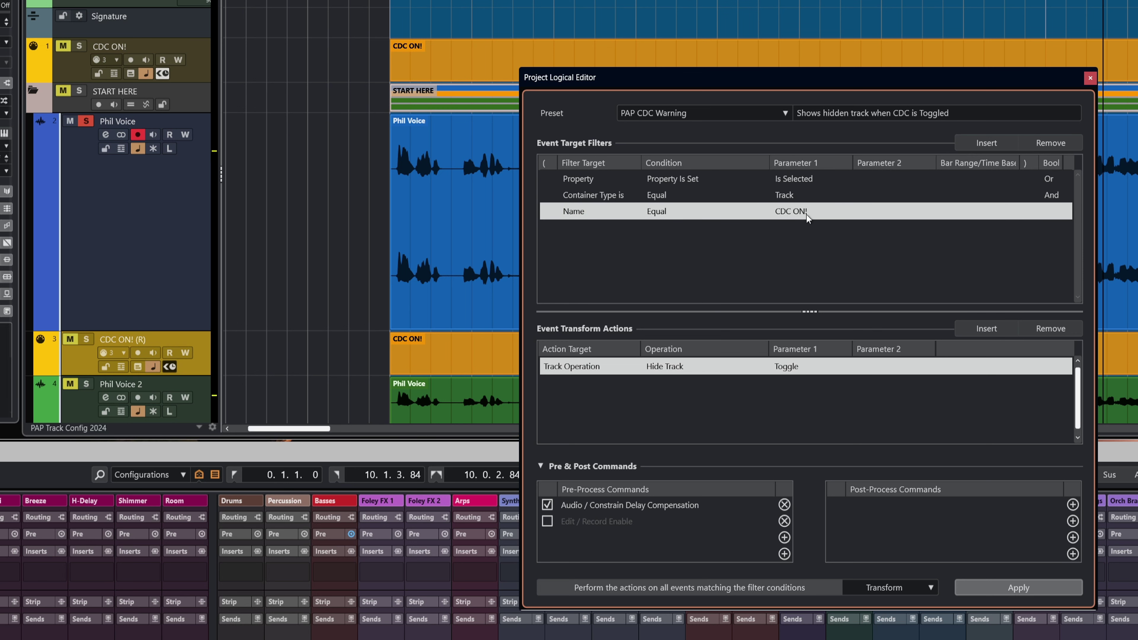
{"action": "left_click", "coordinate": [656, 212]}
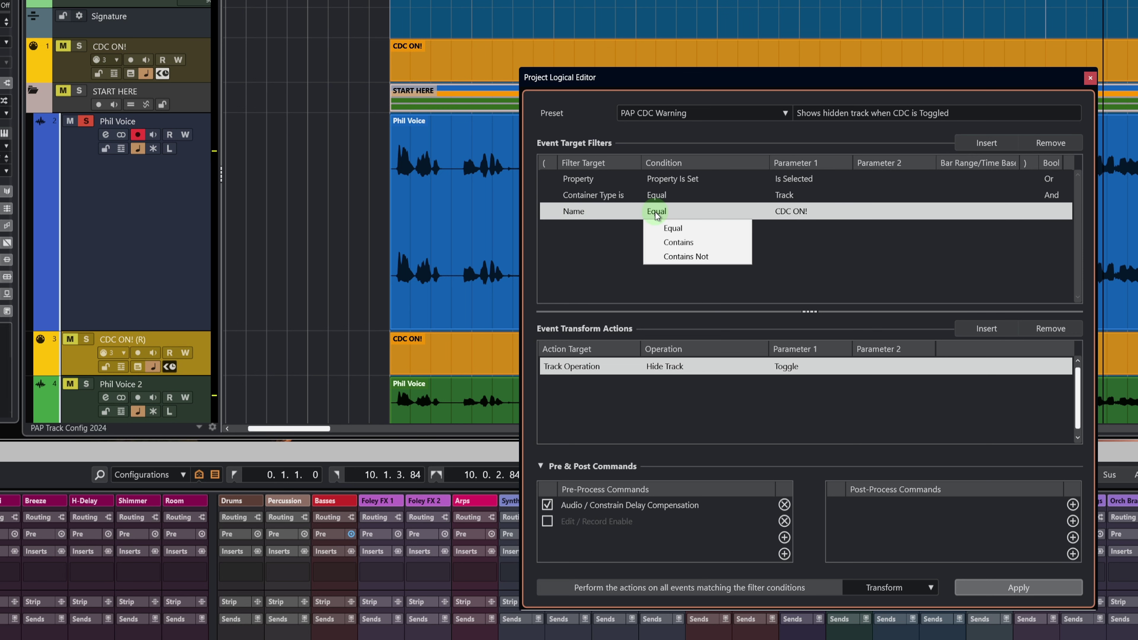
{"action": "left_click", "coordinate": [678, 242]}
{"action": "left_click", "coordinate": [776, 219]}
{"action": "type", "text": "CDC ON!"}
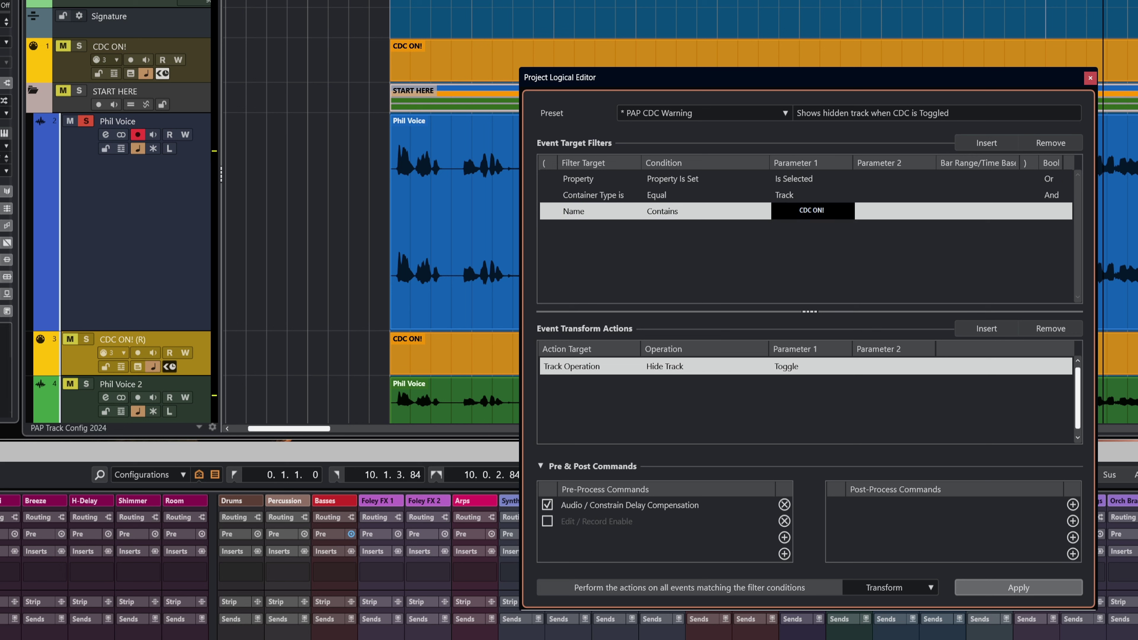
{"action": "key", "text": "Return"}
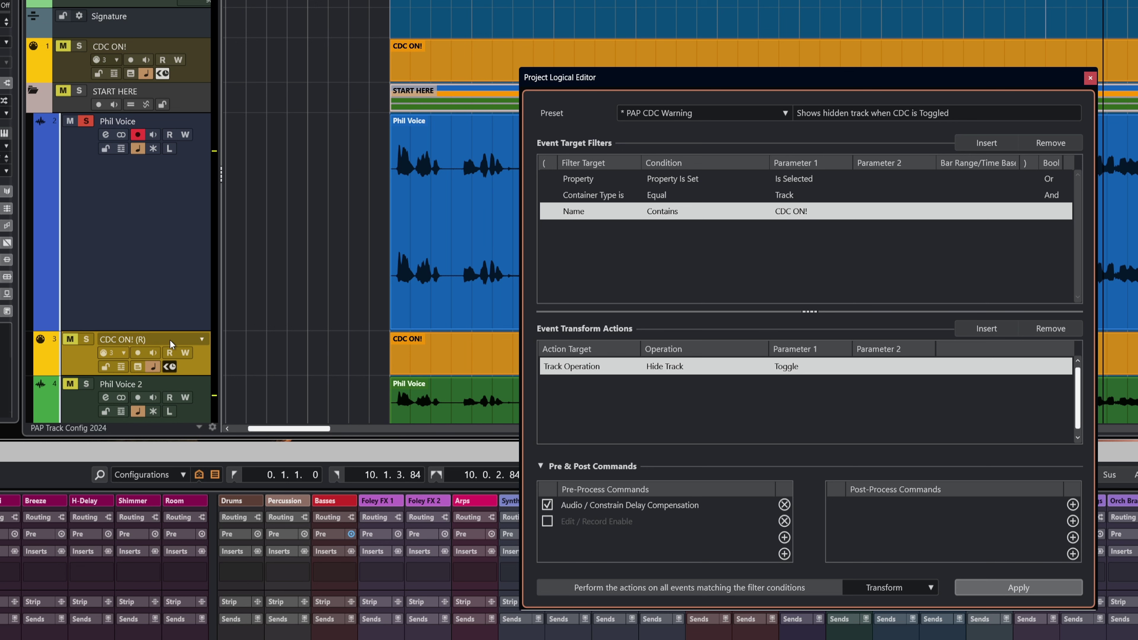
Apply the edited preset to hide both CDC ON! tracks, and close the Project Logical Editor
{"action": "left_click", "coordinate": [994, 590]}
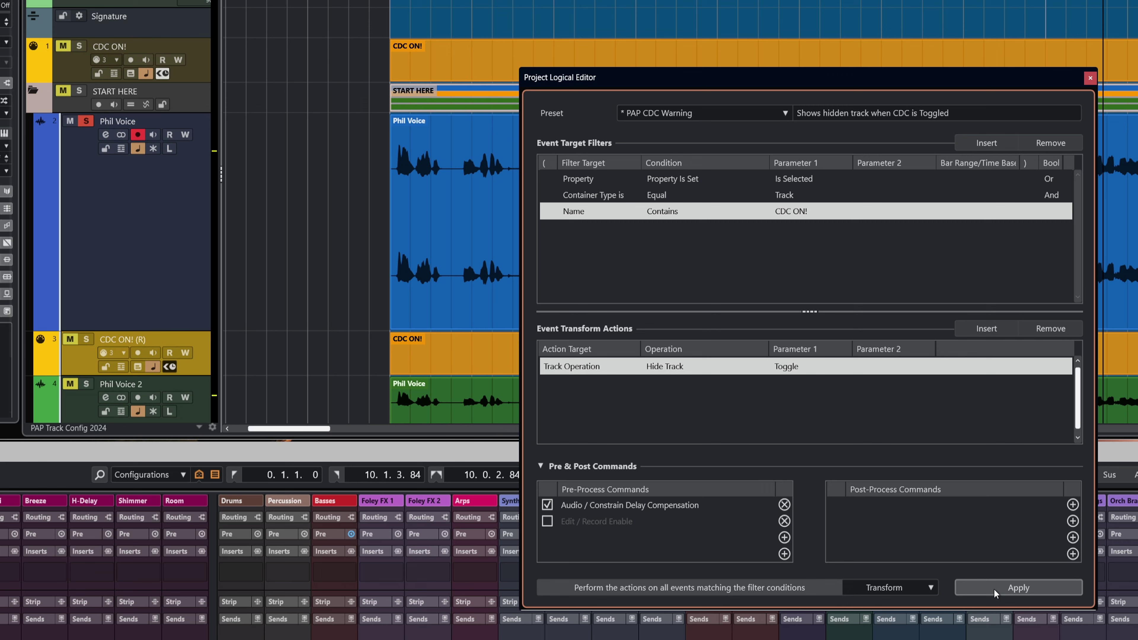
{"action": "left_click", "coordinate": [994, 589]}
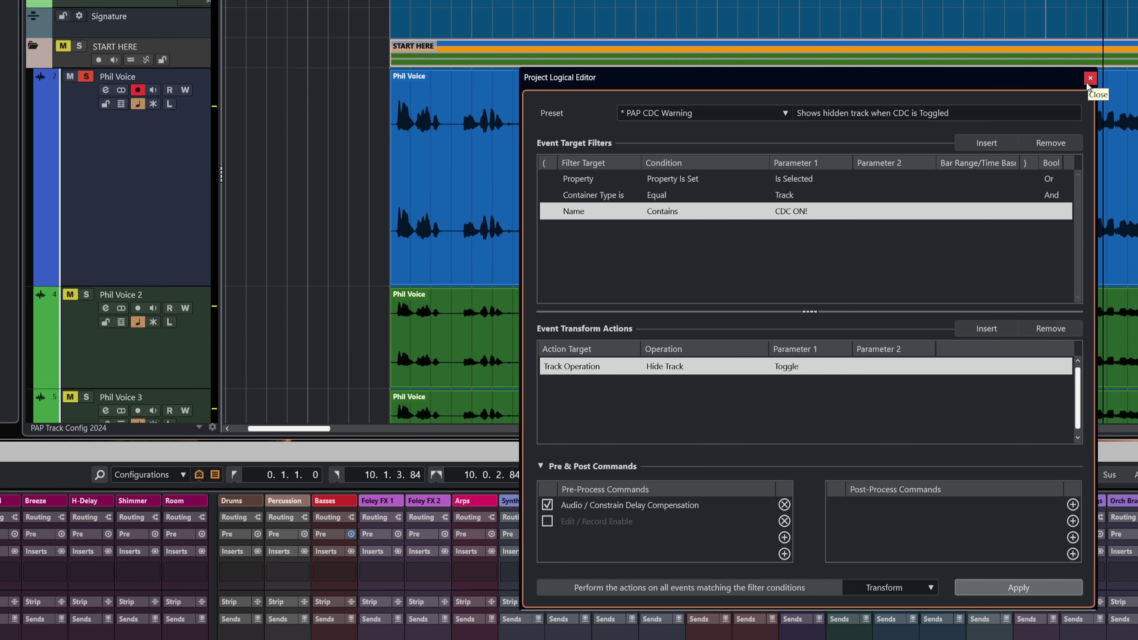
{"action": "left_click", "coordinate": [1089, 80]}
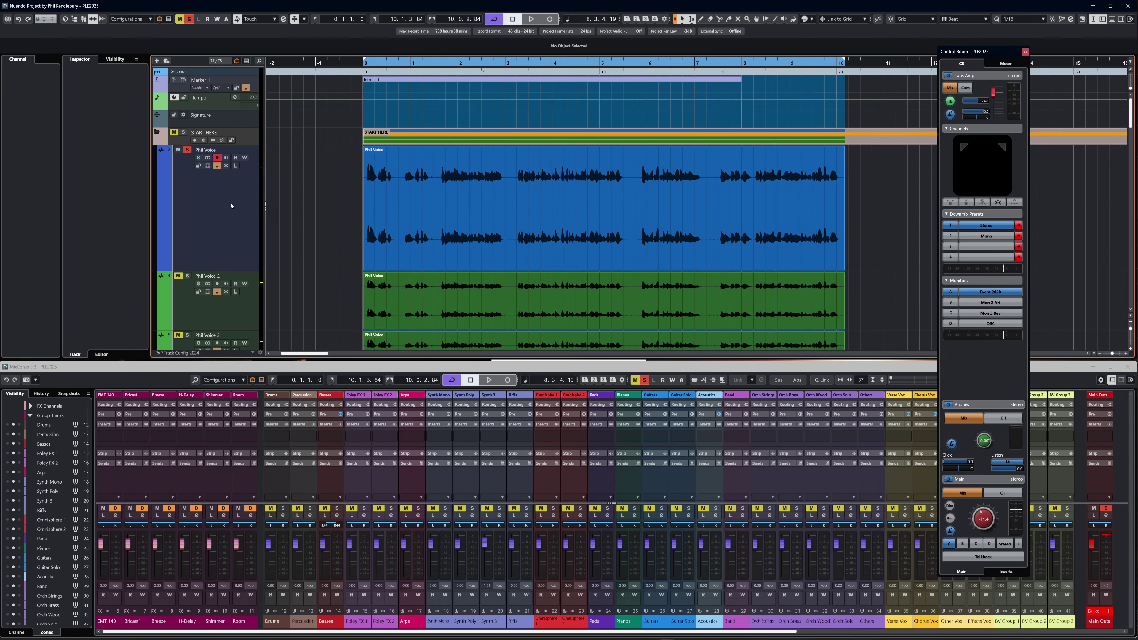
Select the first voice track and examine the Constrain Delay Compensation entry in the Key Commands
{"action": "left_click", "coordinate": [222, 202]}
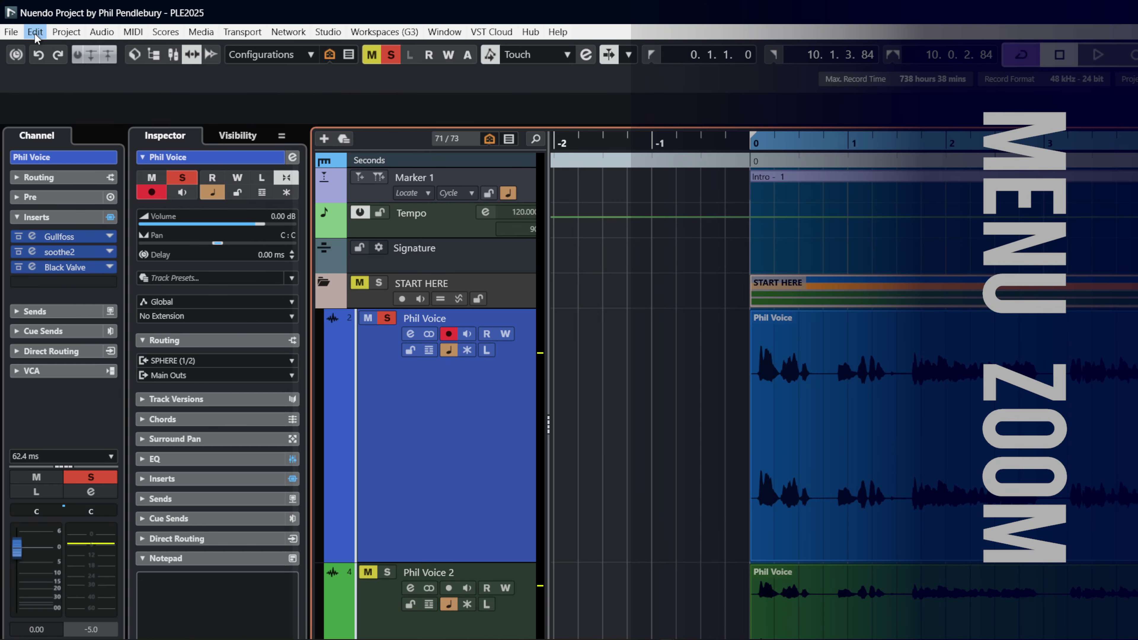
{"action": "left_click", "coordinate": [35, 31]}
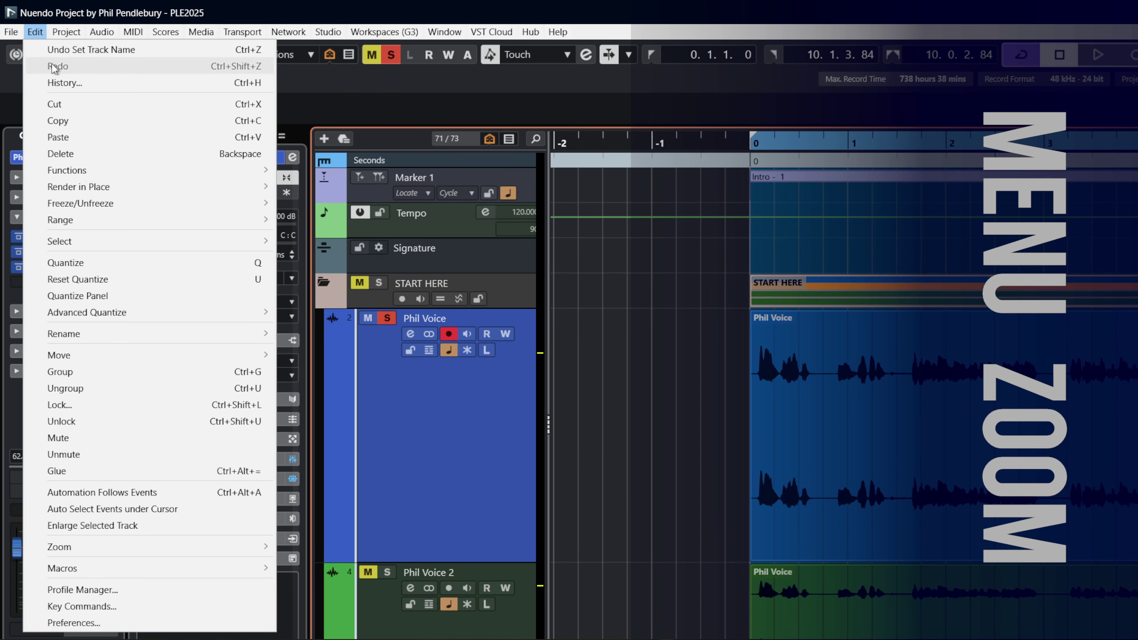
{"action": "left_click", "coordinate": [121, 606]}
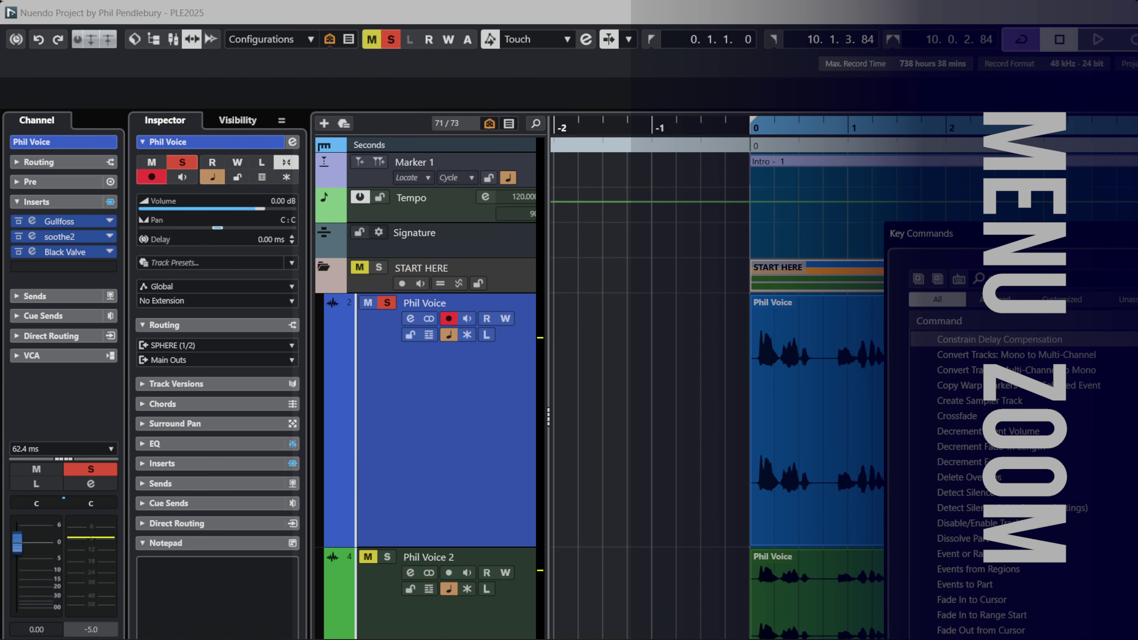
{"action": "scroll", "coordinate": [1075, 529], "scroll_direction": "up", "scroll_amount": 2}
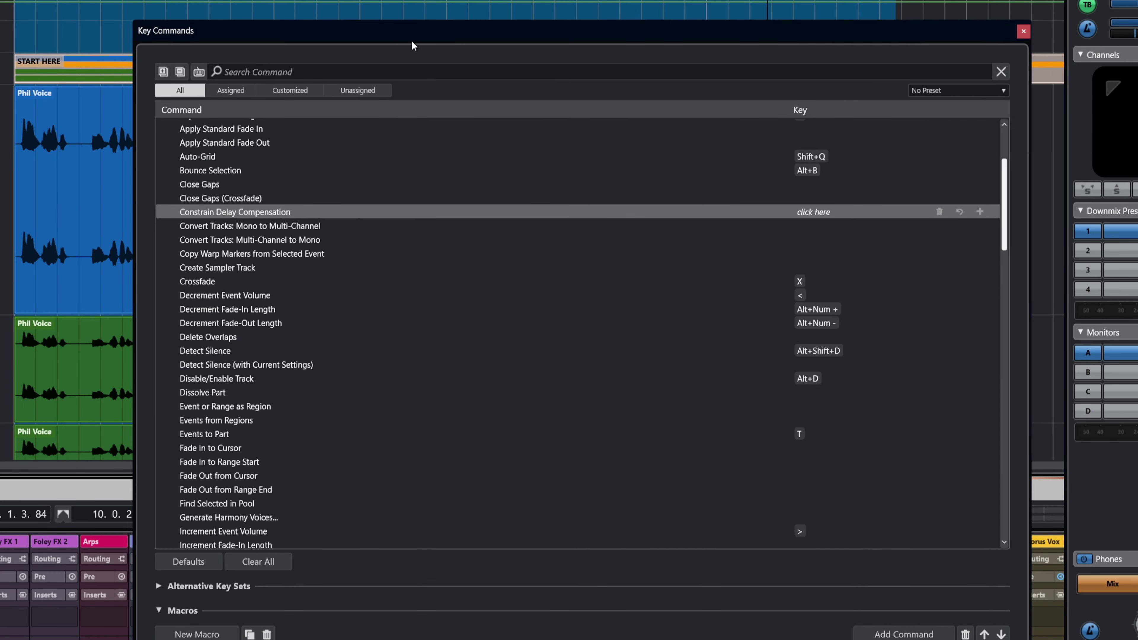
{"action": "left_click_drag", "start_coordinate": [413, 40], "coordinate": [321, 39]}
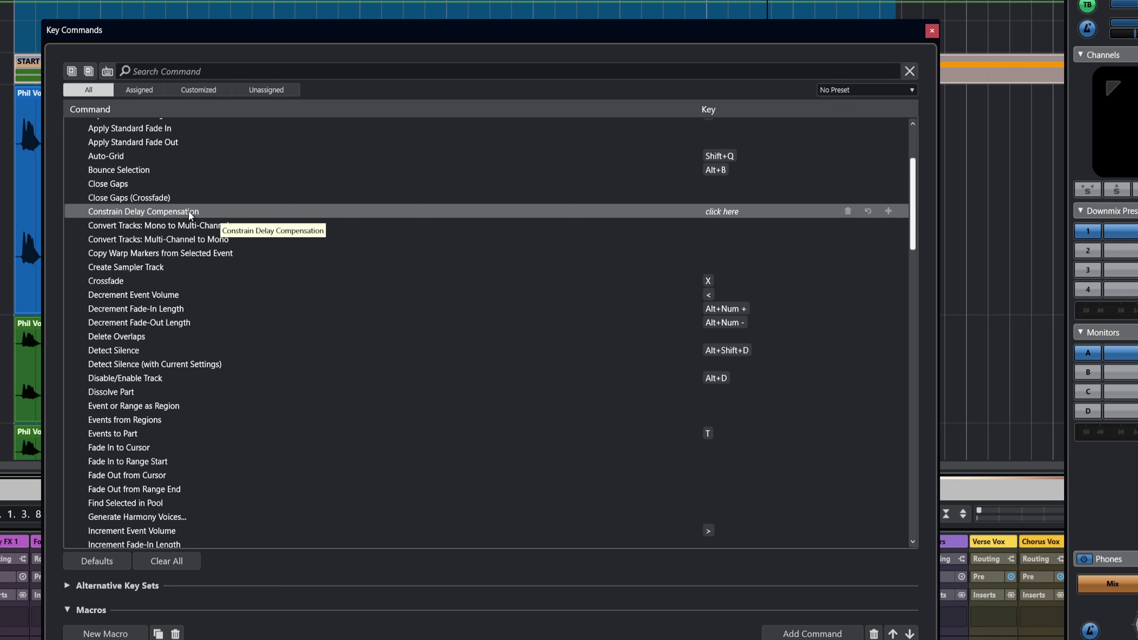
Search the key commands for CDC and select the PAP CDC Warning command to check its assigned key
{"action": "left_click", "coordinate": [173, 70]}
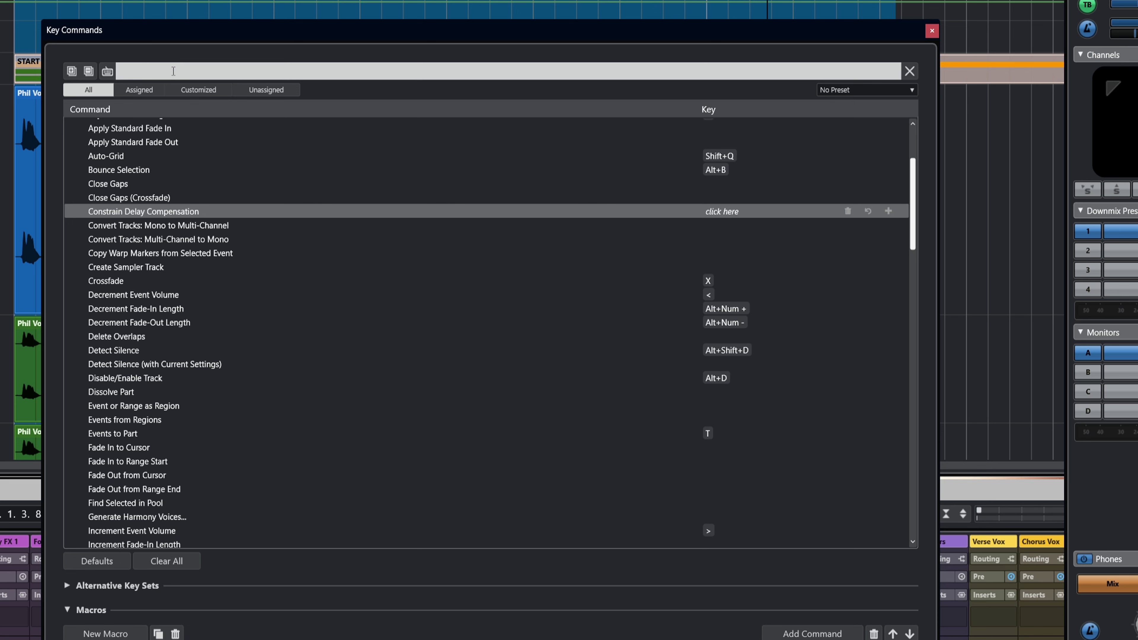
{"action": "type", "text": "CDC"}
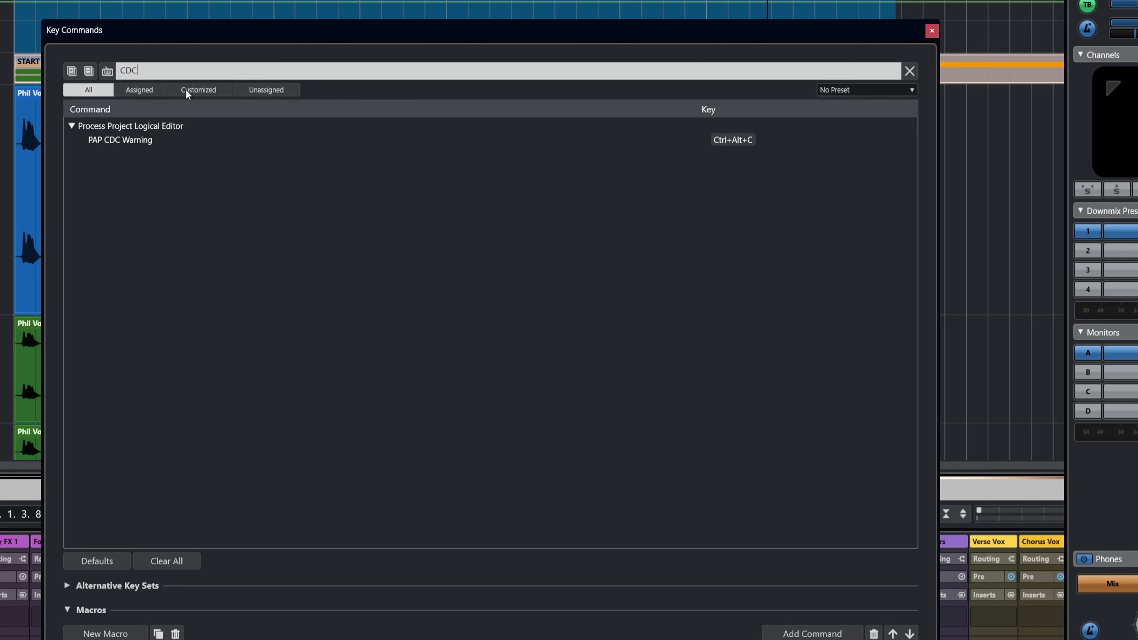
{"action": "left_click", "coordinate": [107, 141]}
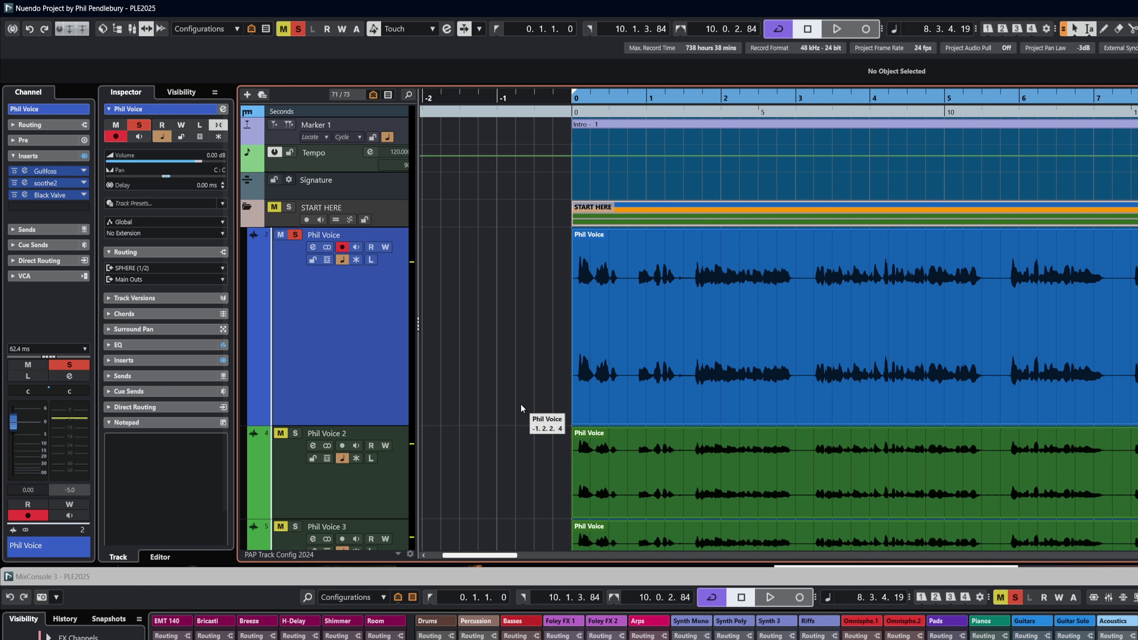
Run the PAP CDC Warning command repeatedly to toggle Constrain Delay Compensation and both CDC ON! tracks, ending with them on
{"action": "key", "text": "ctrl+alt+c"}
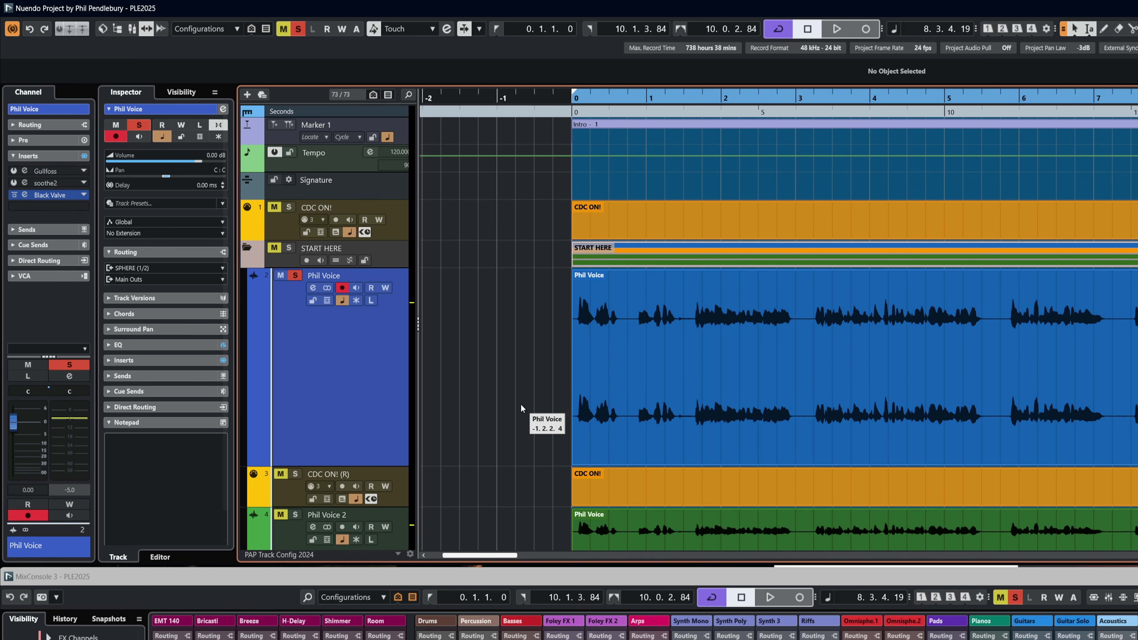
{"action": "key", "text": "ctrl+alt+c"}
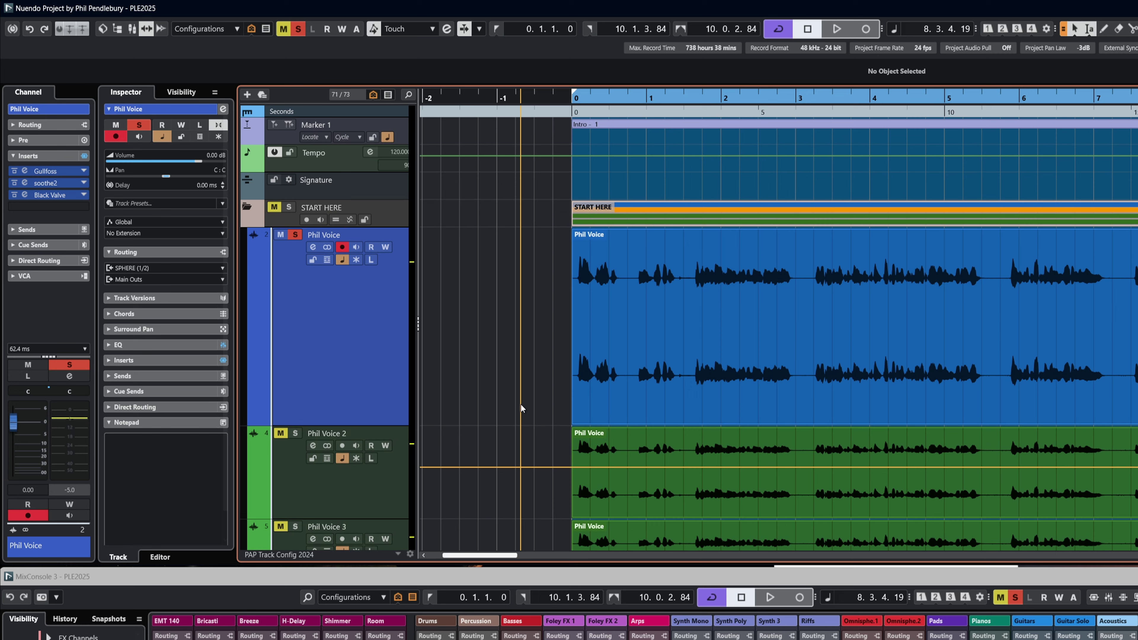
{"action": "key", "text": "ctrl+alt+c"}
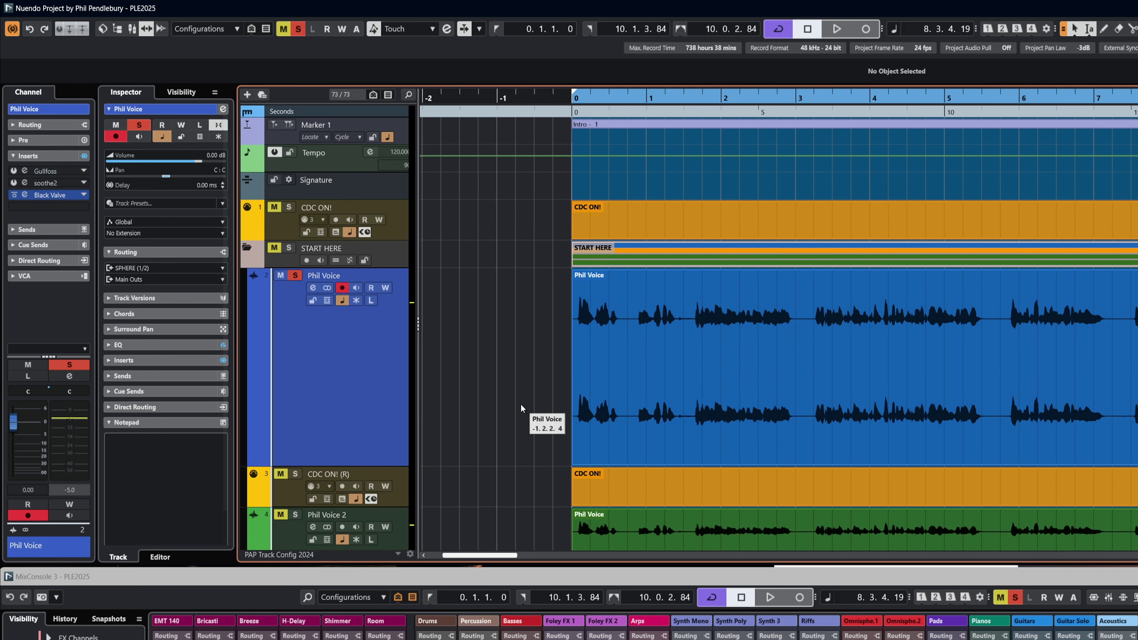
{"action": "key", "text": "ctrl+alt+c"}
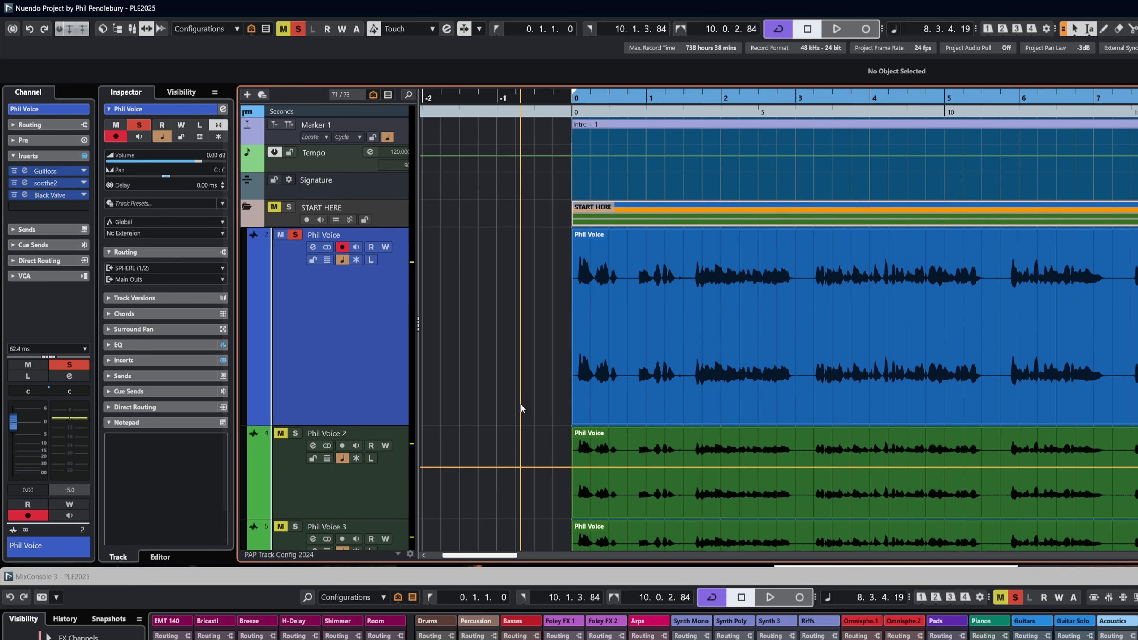
{"action": "key", "text": "ctrl+alt+c"}
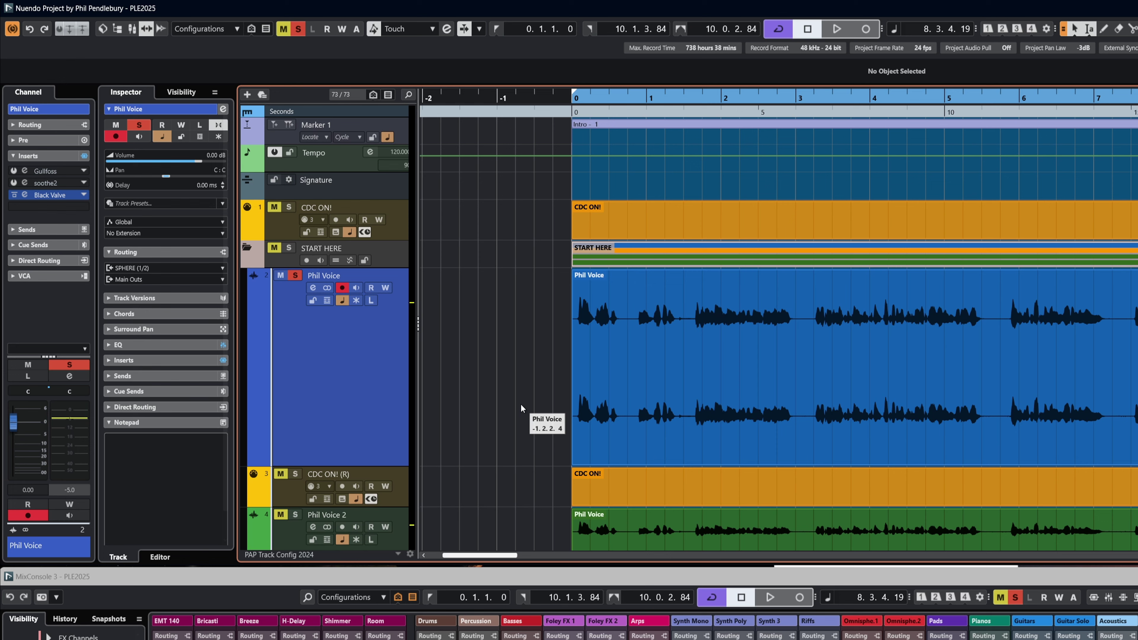
{"action": "key", "text": "ctrl+alt+c"}
{"action": "key", "text": "ctrl+alt+c"}
{"action": "key", "text": "ctrl+alt+c"}
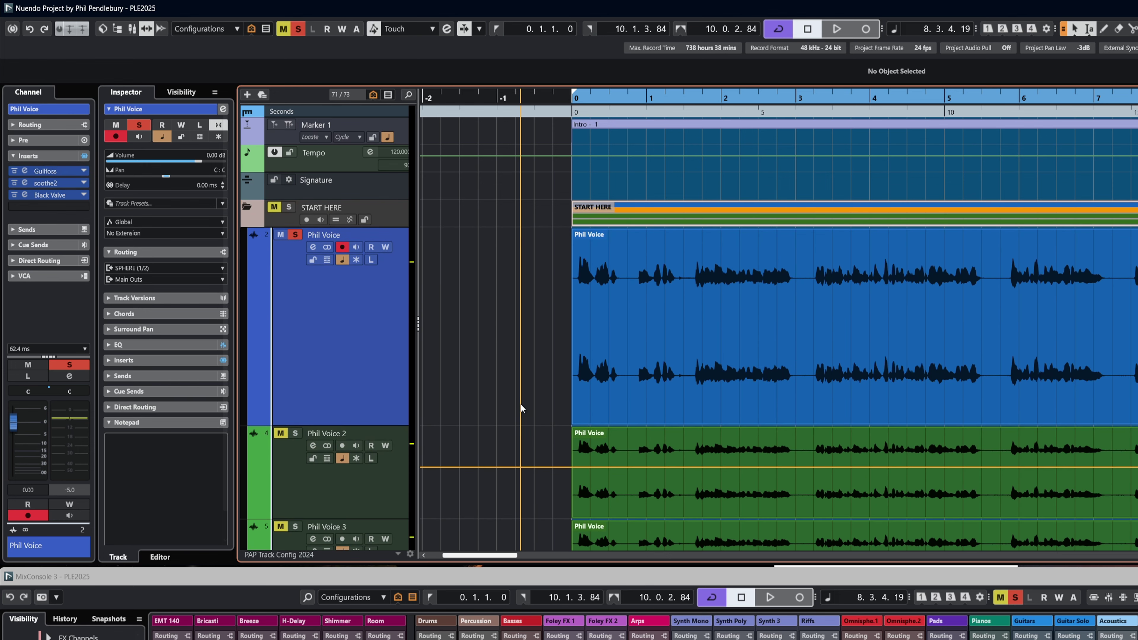
{"action": "key", "text": "ctrl+alt+c"}
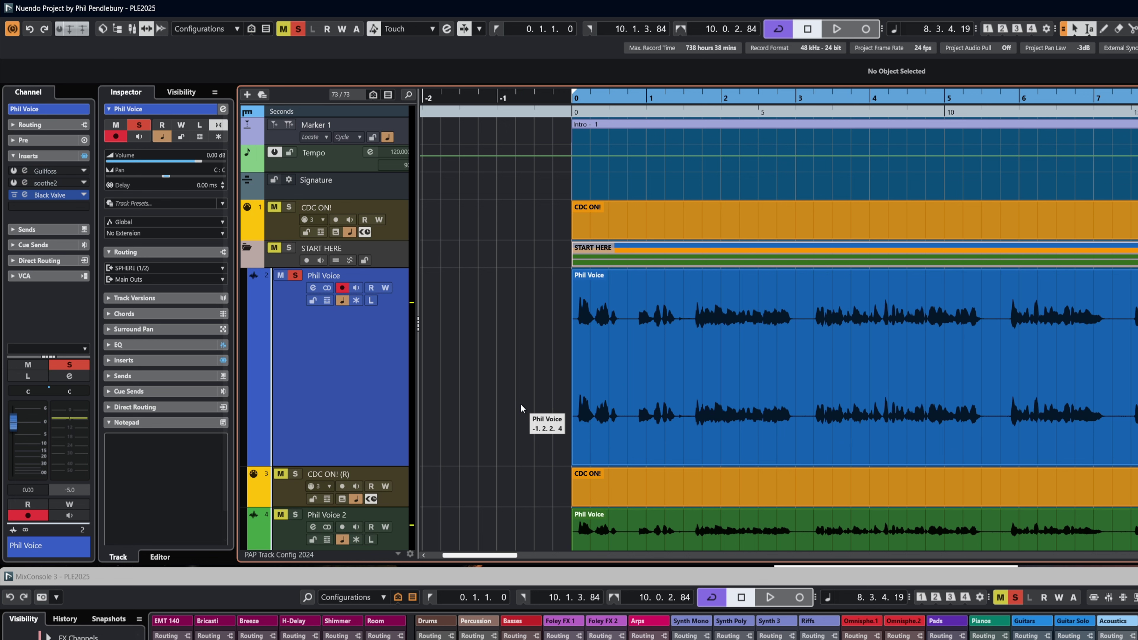
With MixConsole 2 open, run PAP CDC Warning off and on again while checking the inserts, and select the third voice channel
{"action": "key", "text": "F3"}
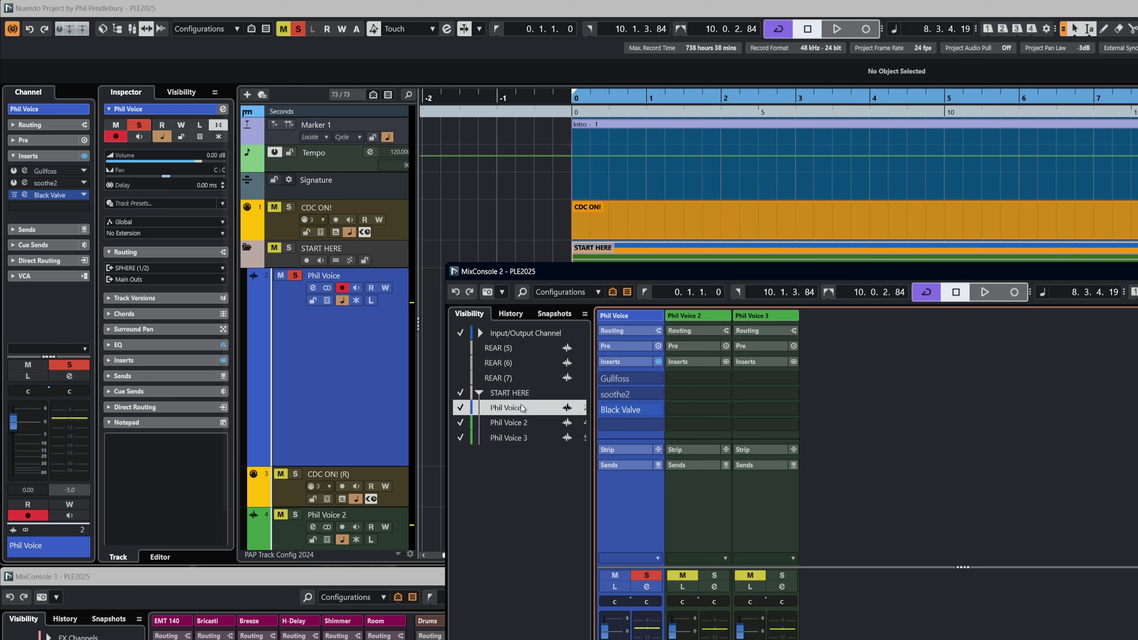
{"action": "key", "text": "ctrl+alt+c"}
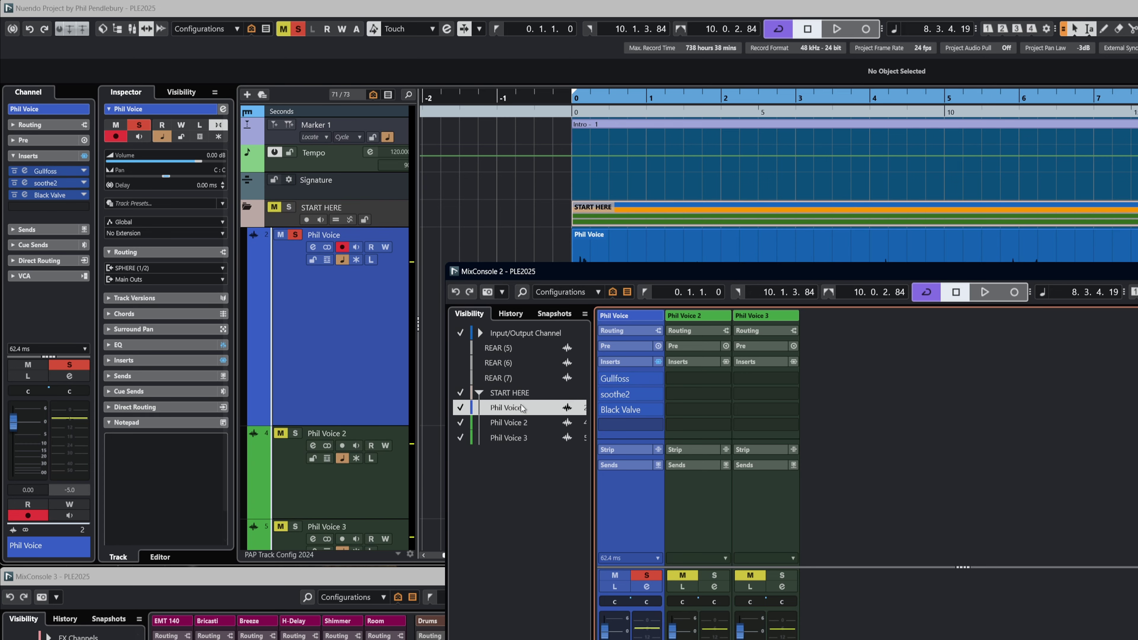
{"action": "key", "text": "ctrl+alt+c"}
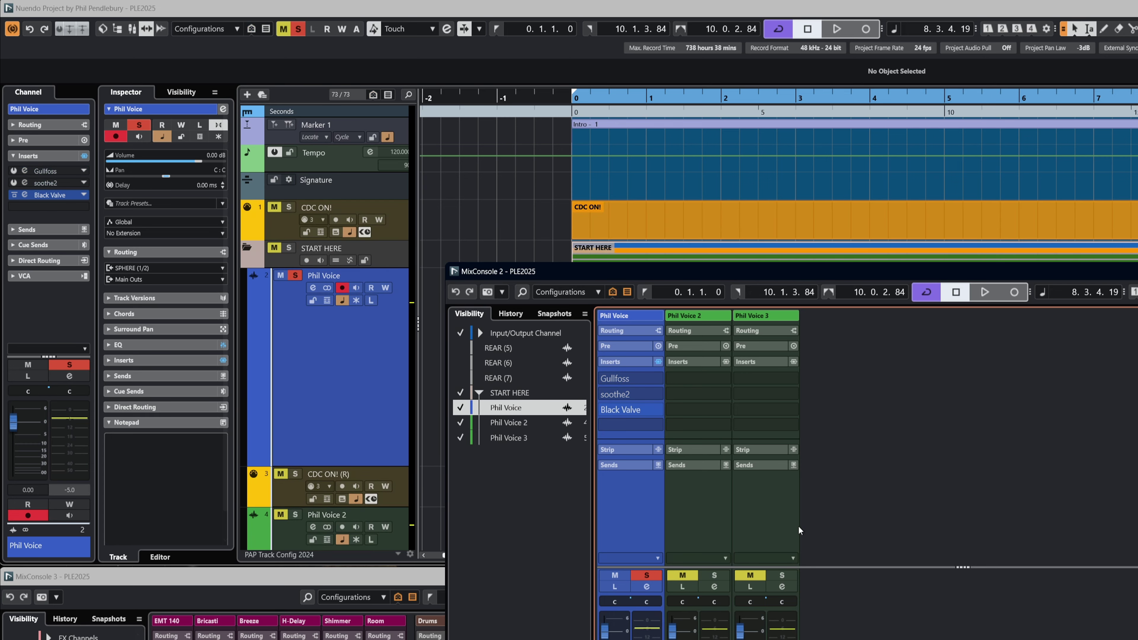
{"action": "left_click", "coordinate": [779, 522]}
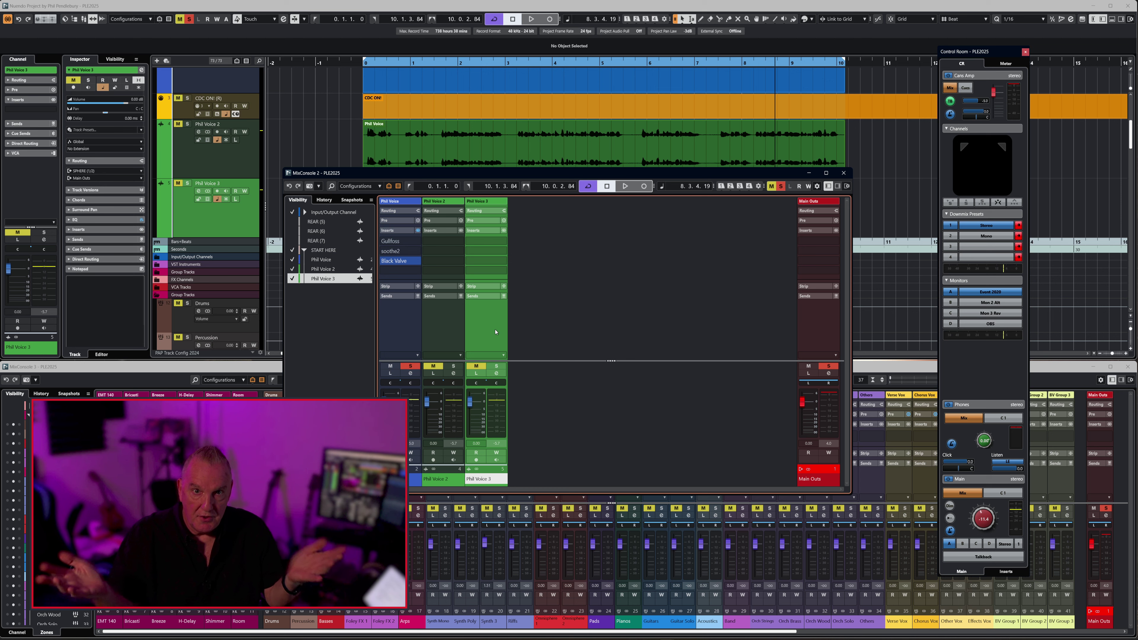